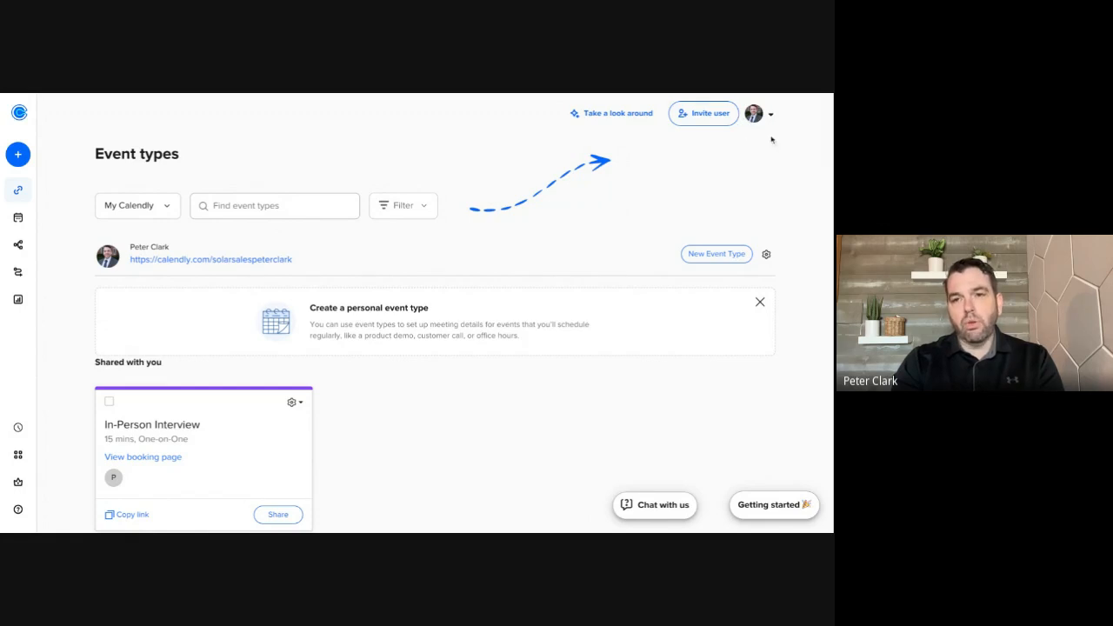
# Open the account profile, review the photo, name, welcome message, language, formats and time zone, and save the settings
pyautogui.click(772, 116)
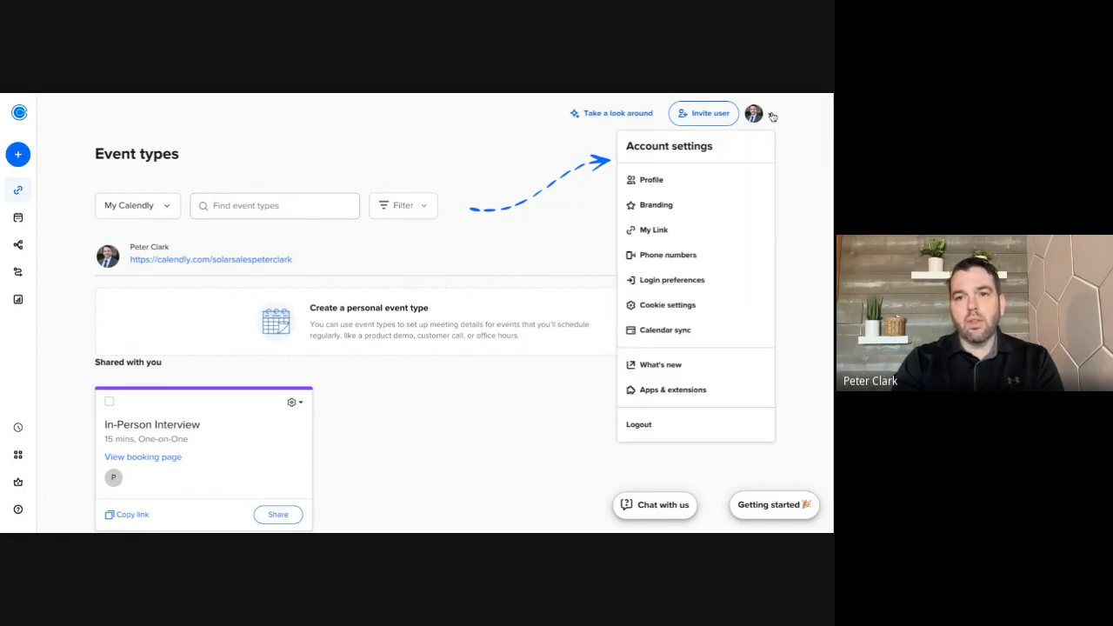
pyautogui.click(677, 183)
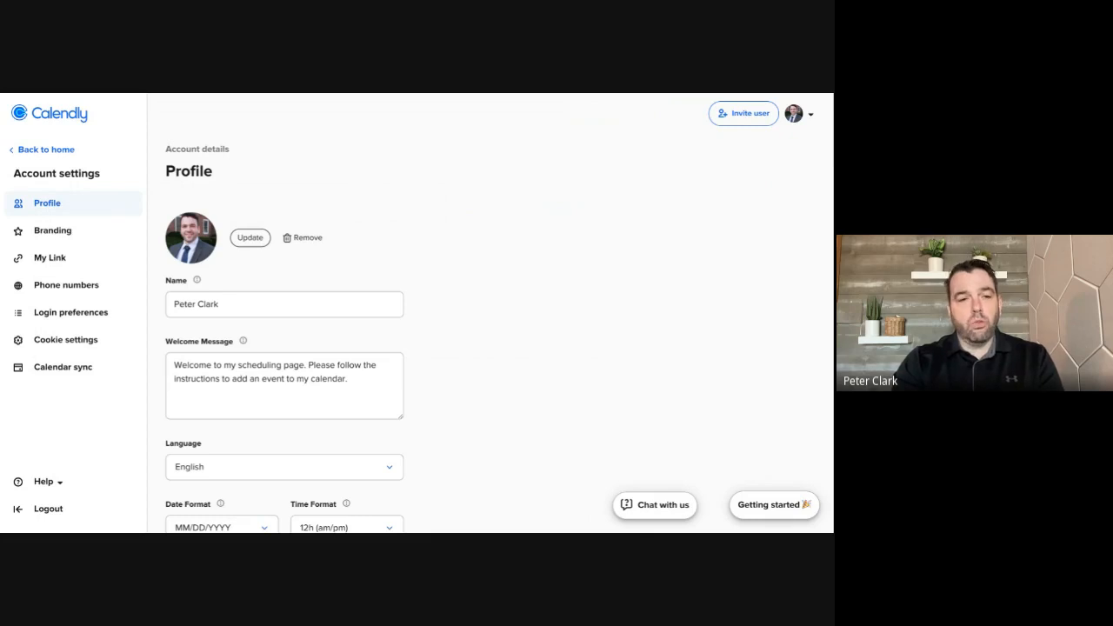
pyautogui.scroll(-3, 223, 287)
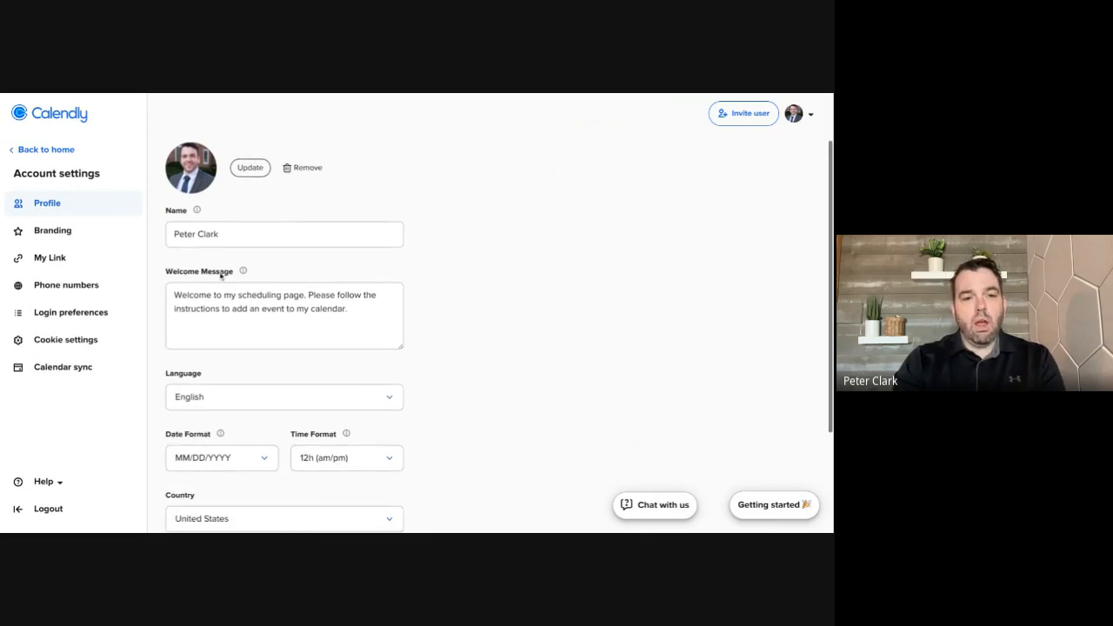
pyautogui.scroll(3, 221, 321)
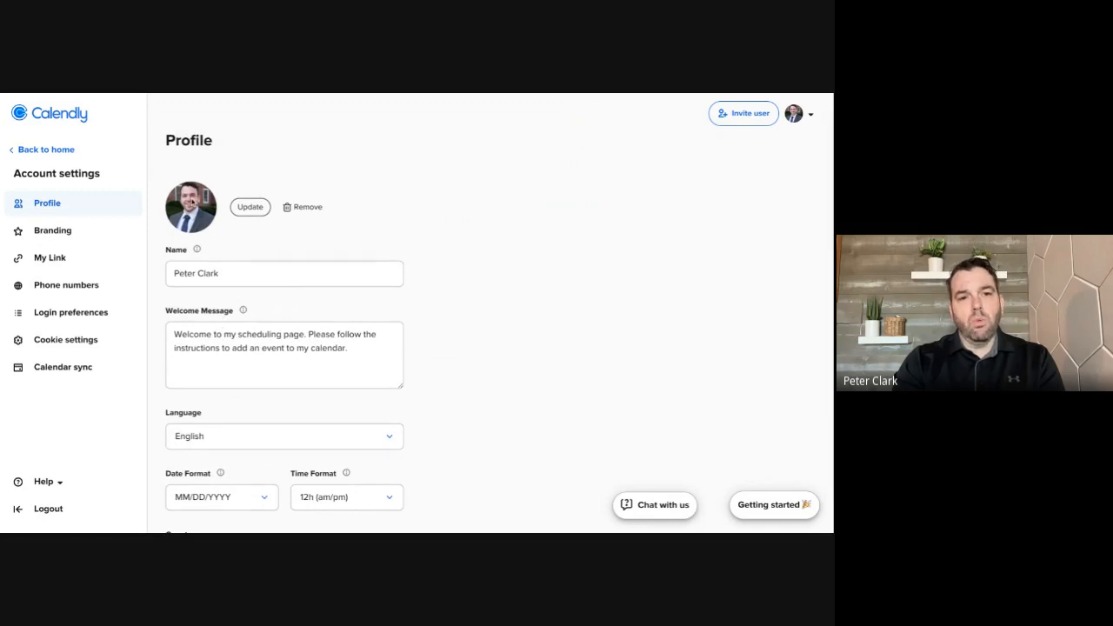
pyautogui.scroll(-4, 216, 302)
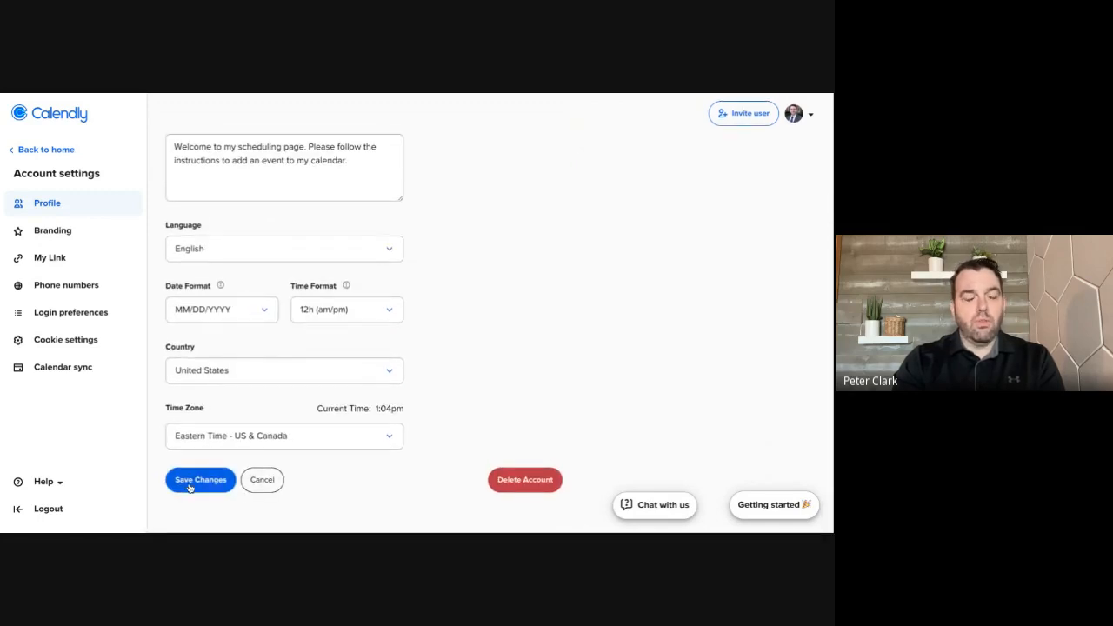
pyautogui.click(189, 486)
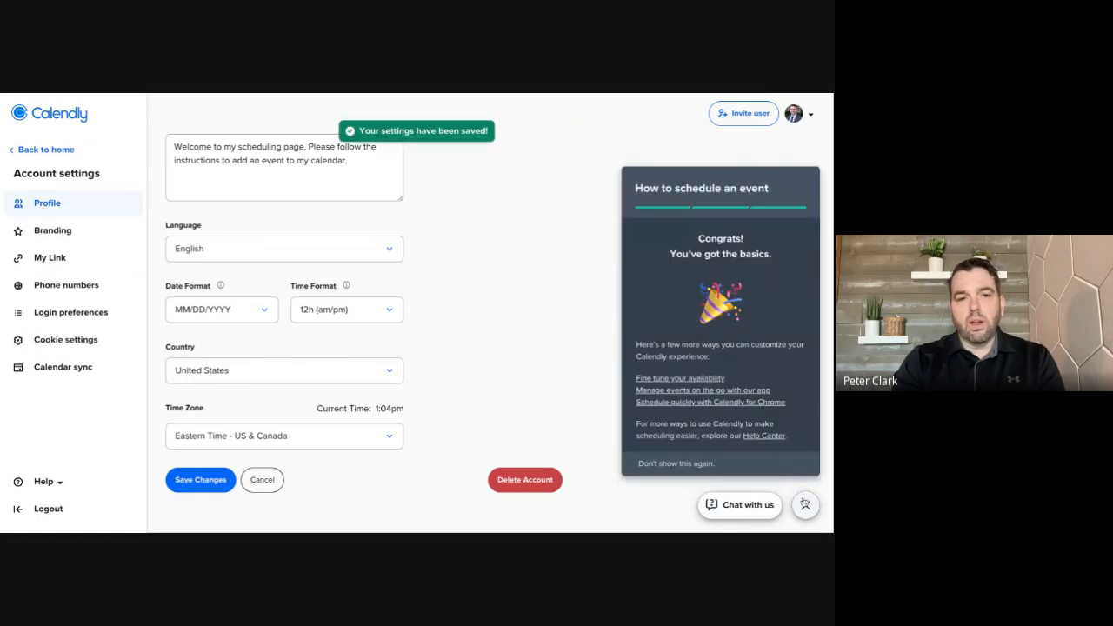
pyautogui.click(805, 505)
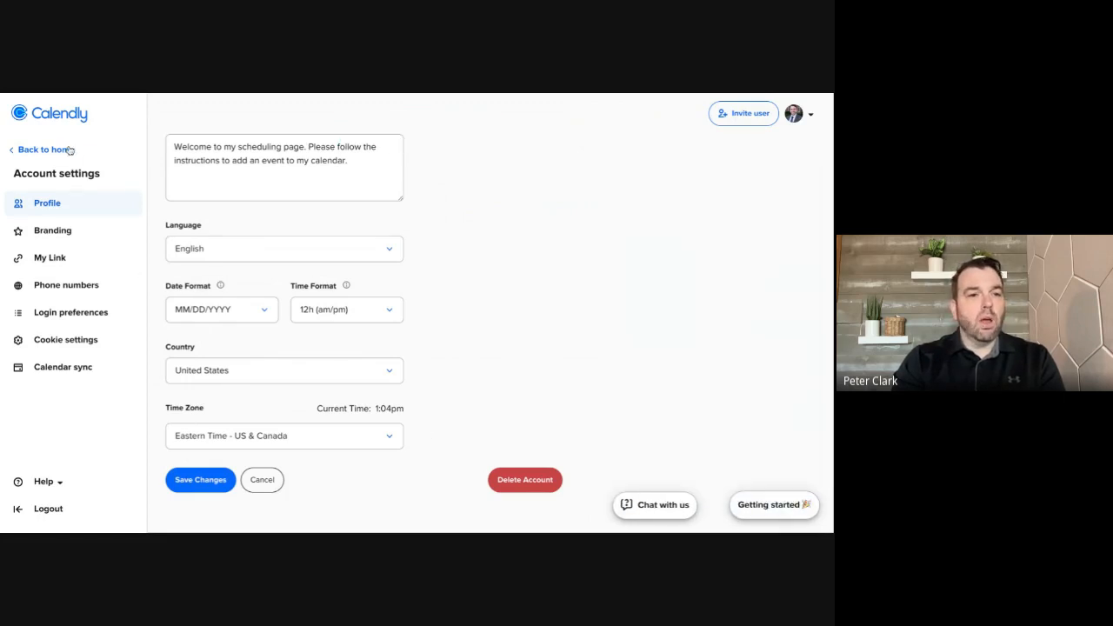
# Open the personal scheduling link settings, check the custom URL ending and save it
pyautogui.click(65, 259)
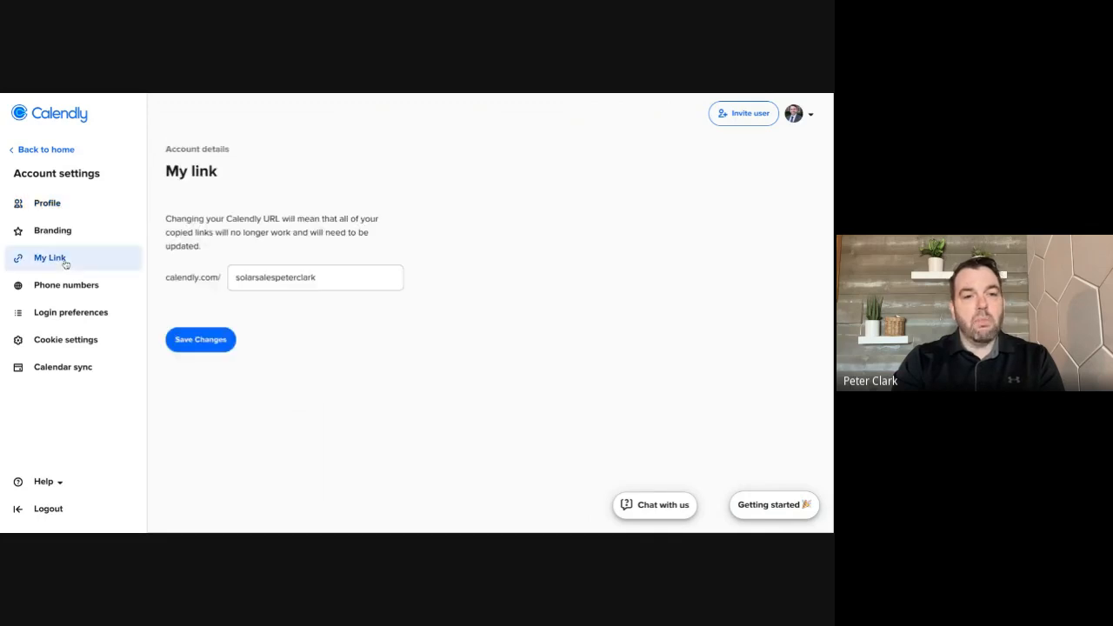
pyautogui.doubleClick(317, 277)
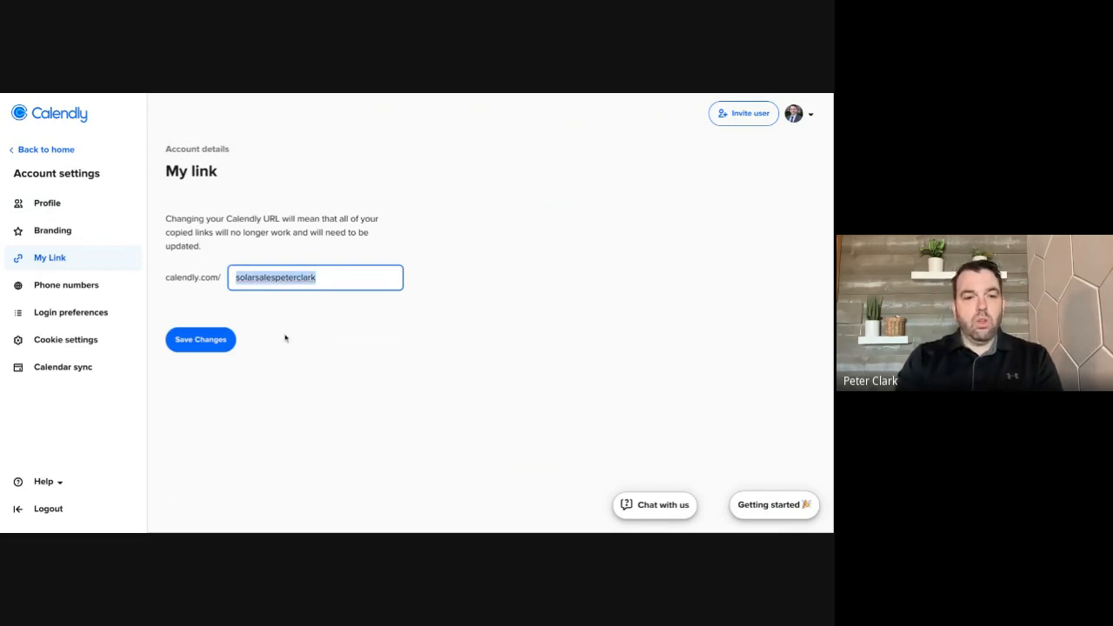
pyautogui.click(208, 347)
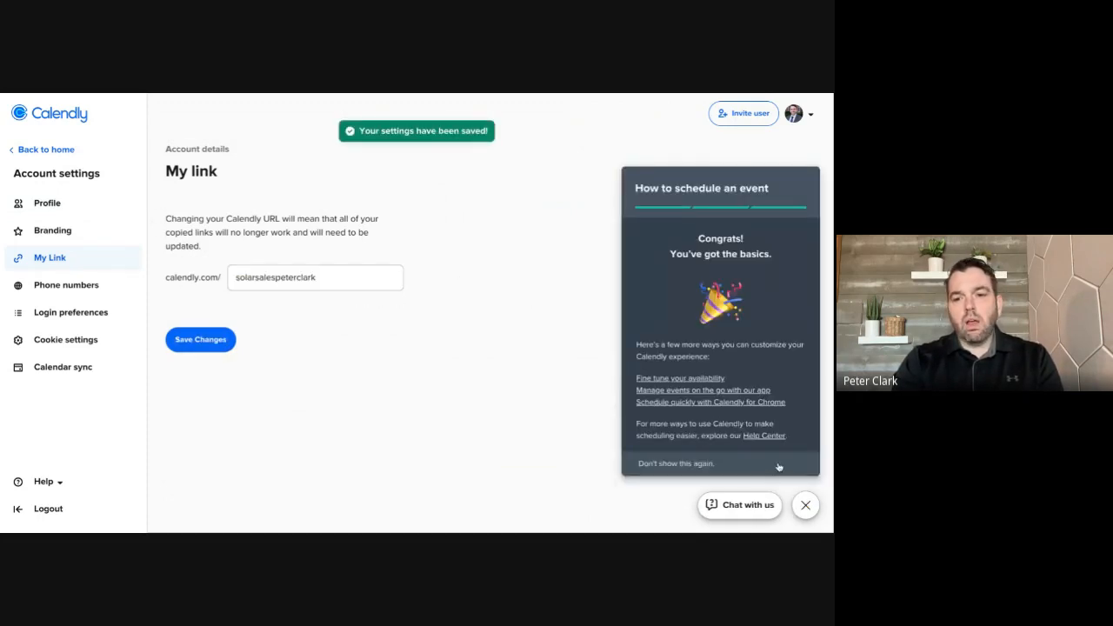
pyautogui.click(805, 505)
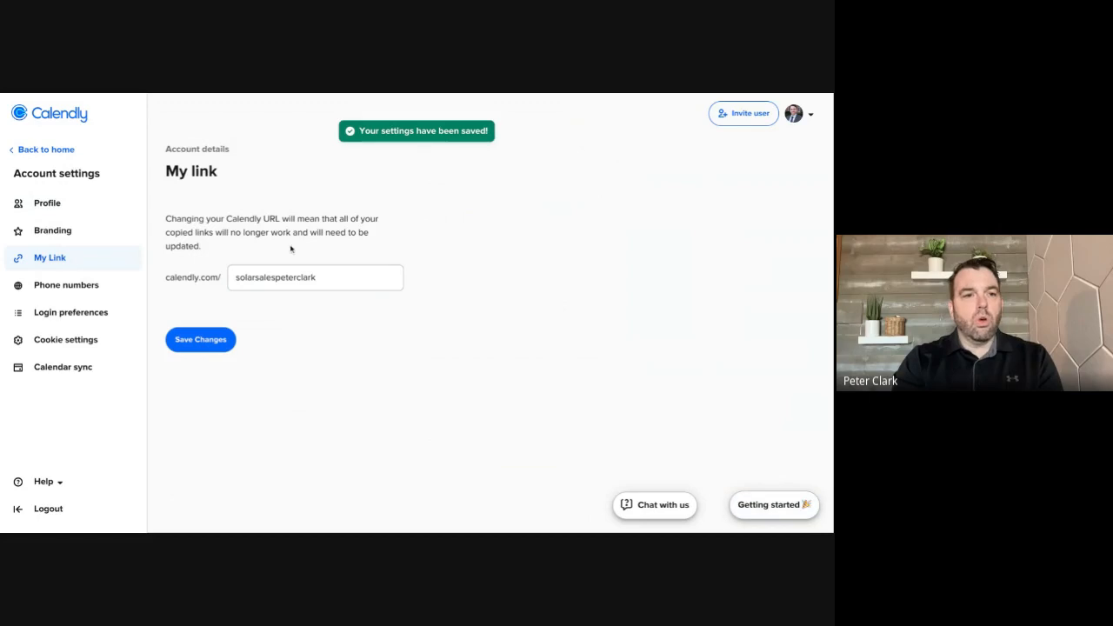
# Return to the event types and start a new one-on-one event type with yourself as host
pyautogui.click(47, 149)
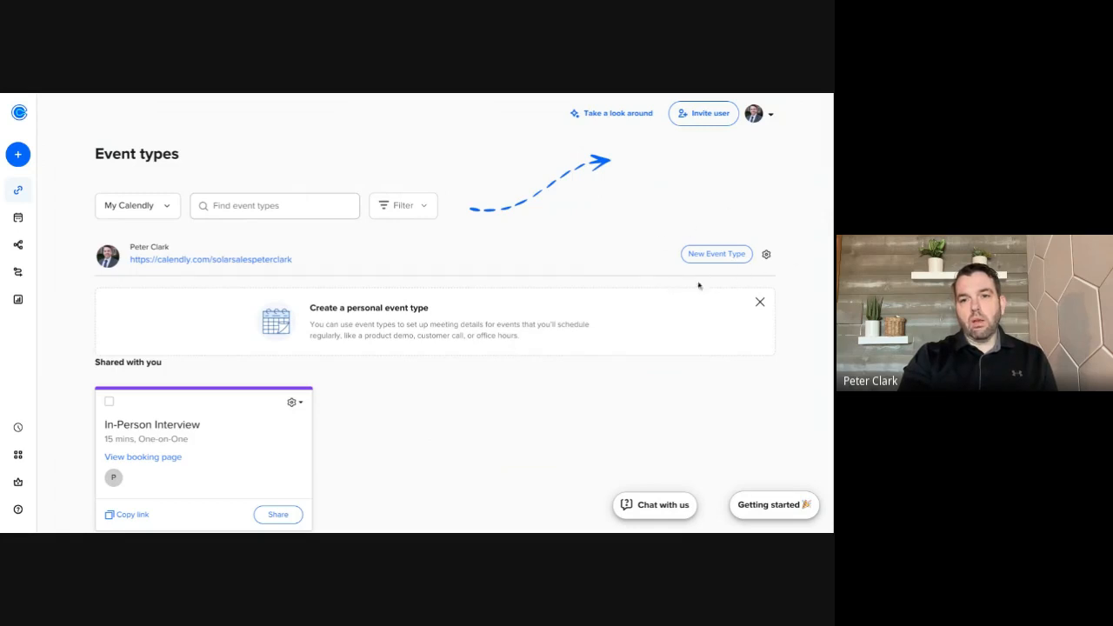
pyautogui.click(707, 256)
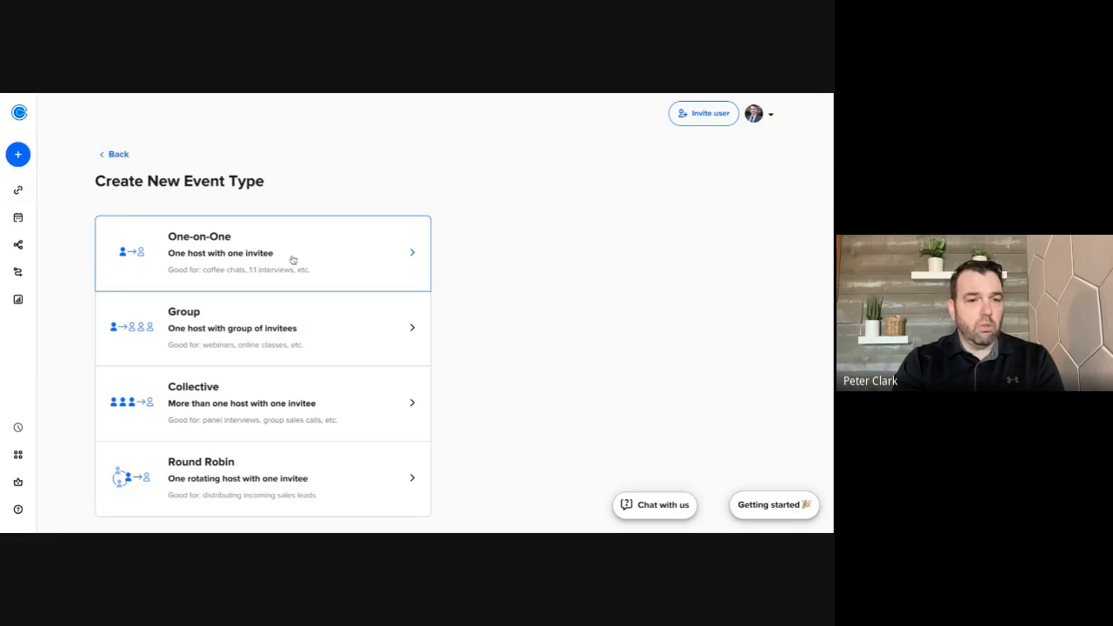
pyautogui.click(262, 253)
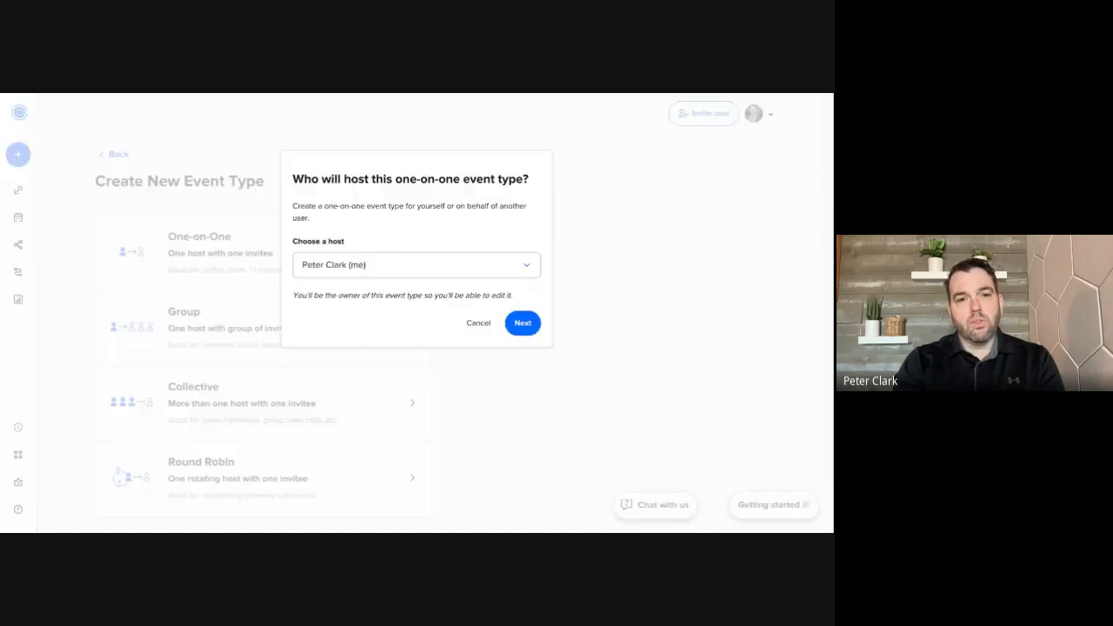
pyautogui.click(521, 321)
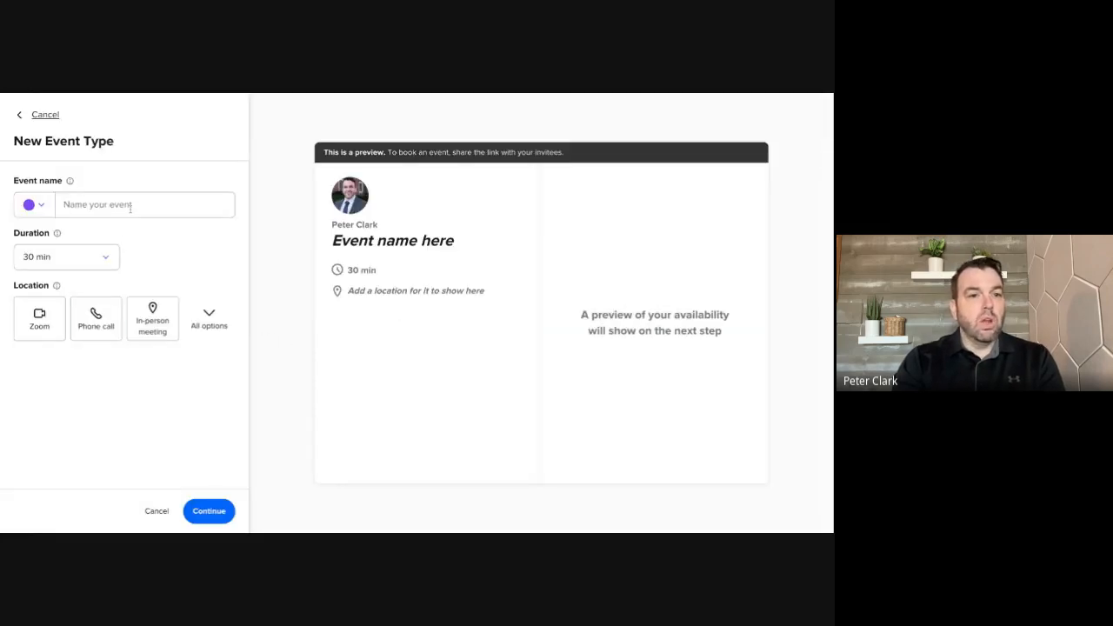
# Name the event type "Company In Person Interview" followed by the host's full name, and set its duration to 15 min
pyautogui.click(131, 206)
pyautogui.write('C')
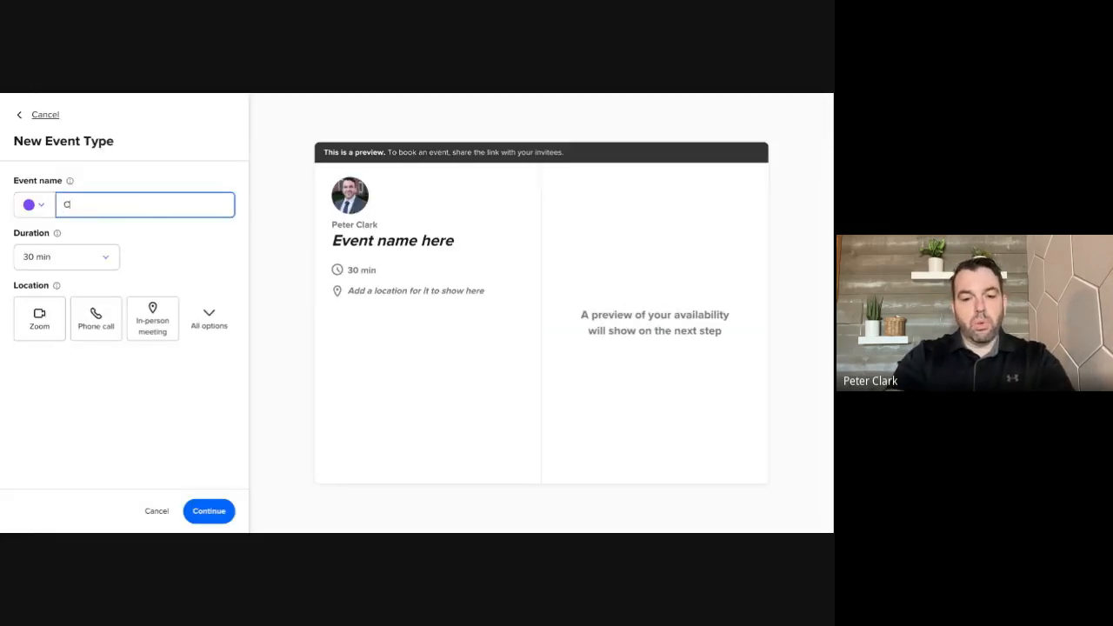
pyautogui.write('ompany')
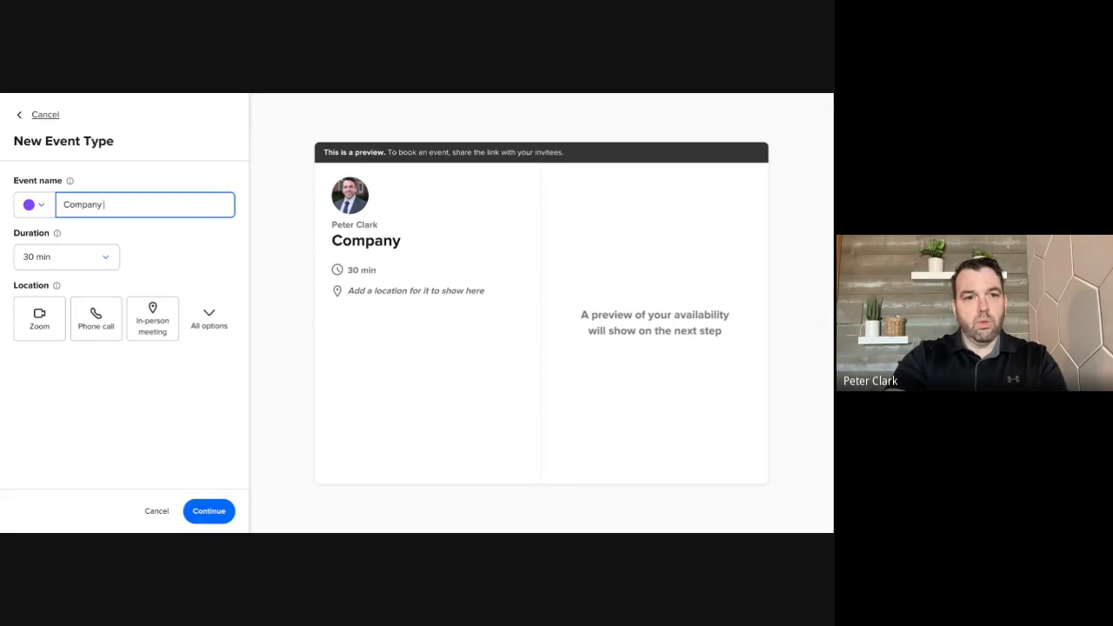
pyautogui.write(' In')
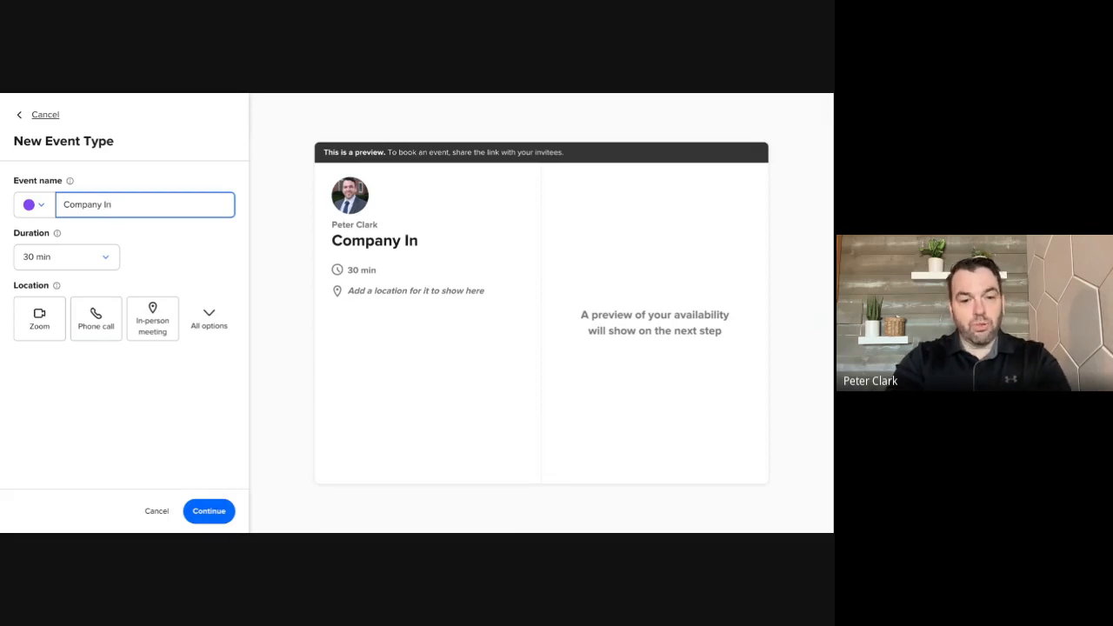
pyautogui.write(' er')
pyautogui.press('BackSpace')
pyautogui.press('BackSpace')
pyautogui.press('BackSpace')
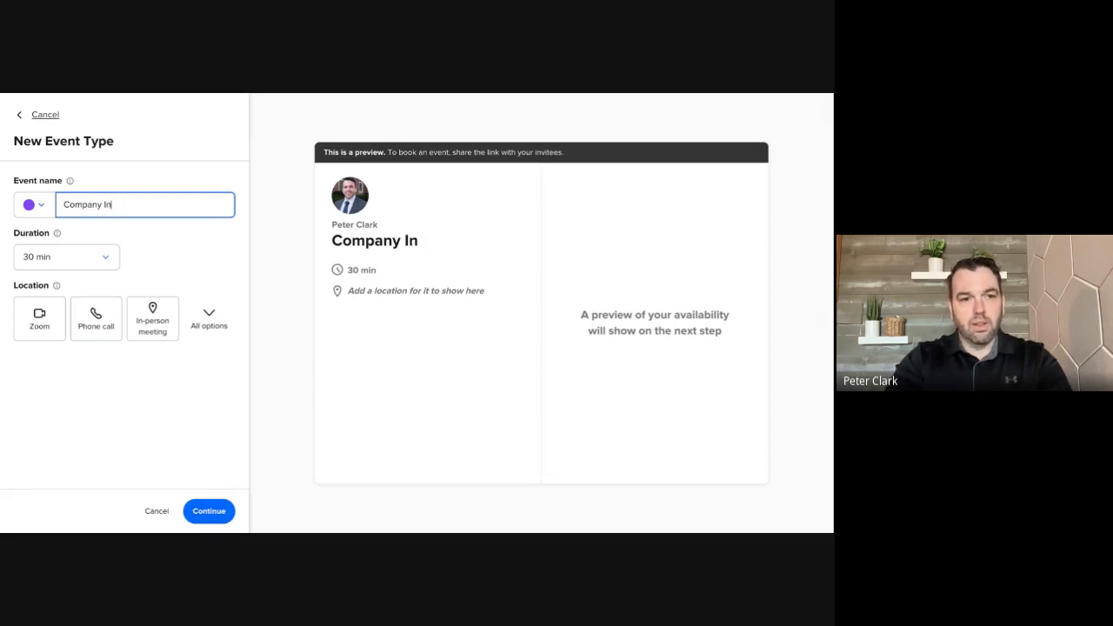
pyautogui.write('person')
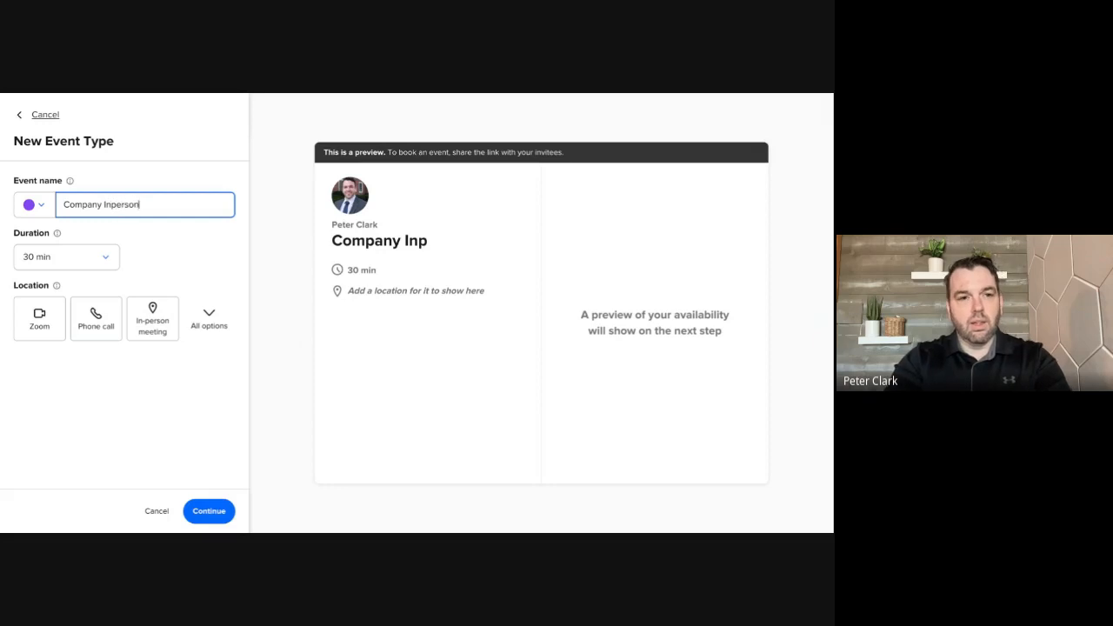
pyautogui.press('BackSpace')
pyautogui.press('BackSpace')
pyautogui.press('BackSpace')
pyautogui.press('BackSpace')
pyautogui.press('BackSpace')
pyautogui.press('BackSpace')
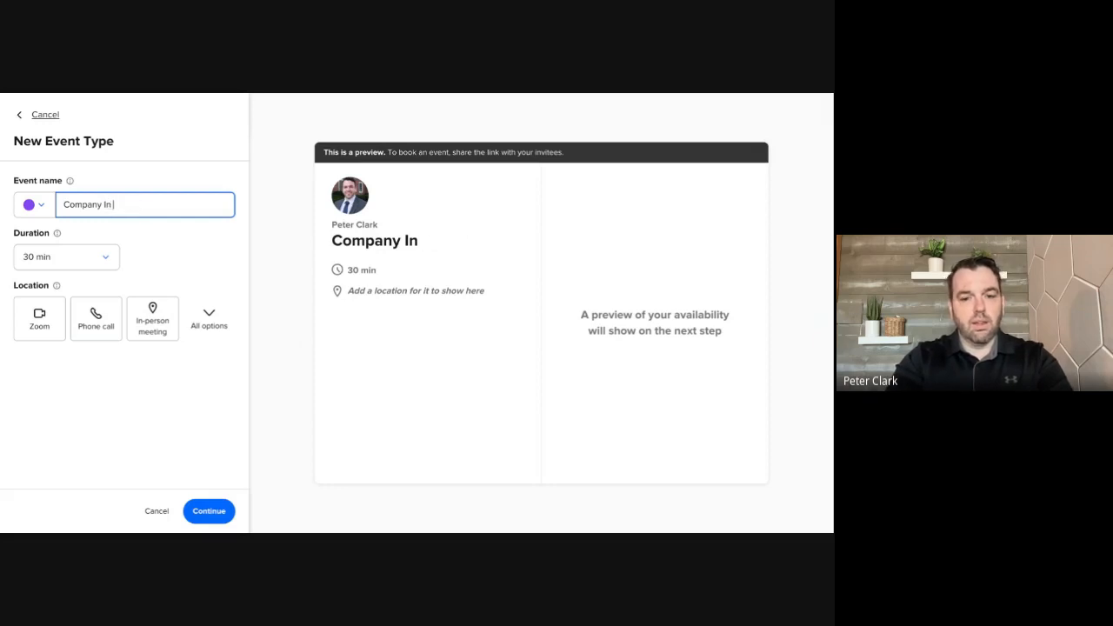
pyautogui.write('Person ')
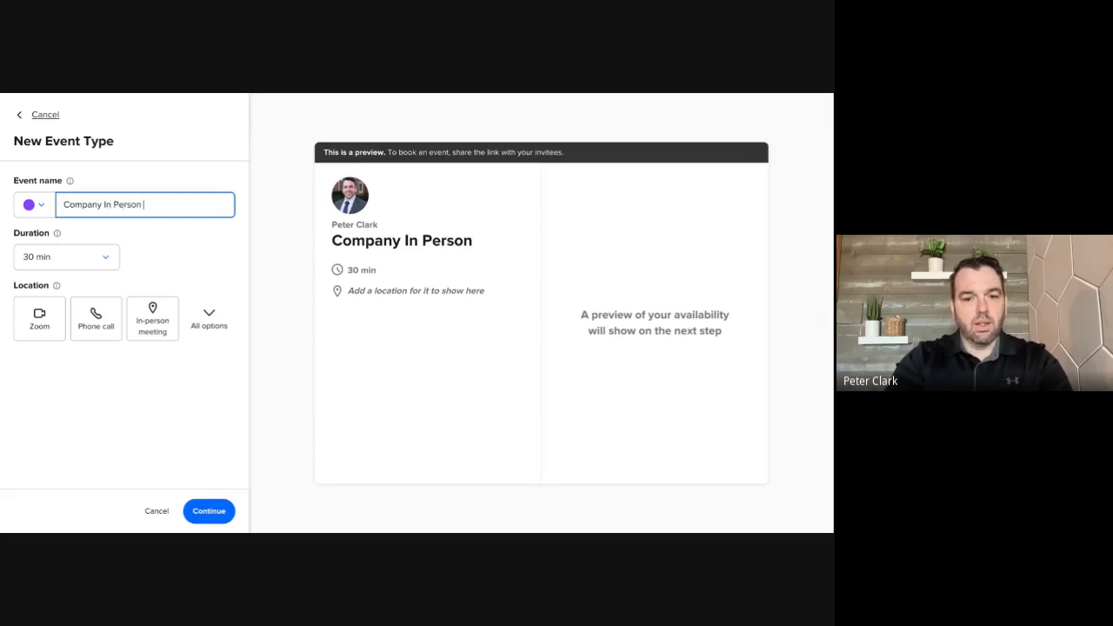
pyautogui.write('Interview')
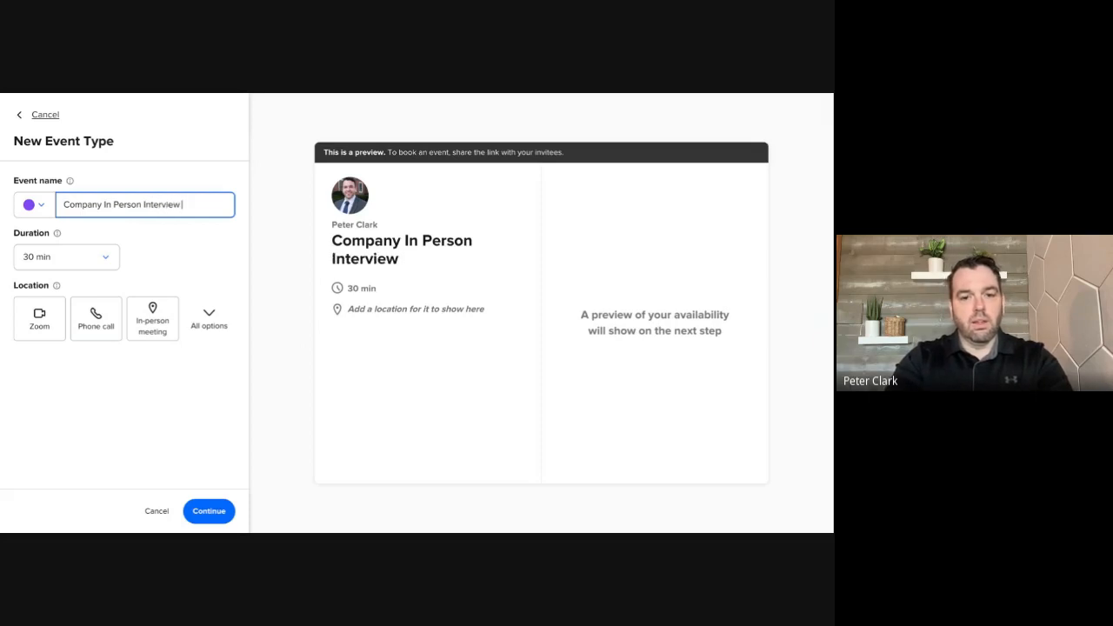
pyautogui.write(' Peter Clark')
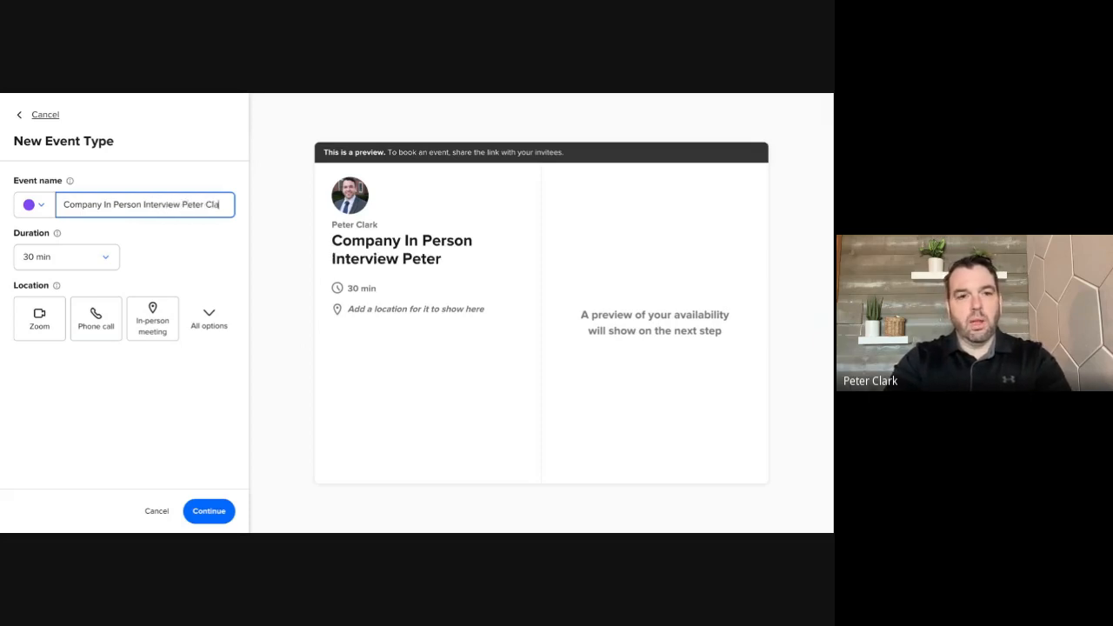
pyautogui.click(43, 258)
pyautogui.click(47, 284)
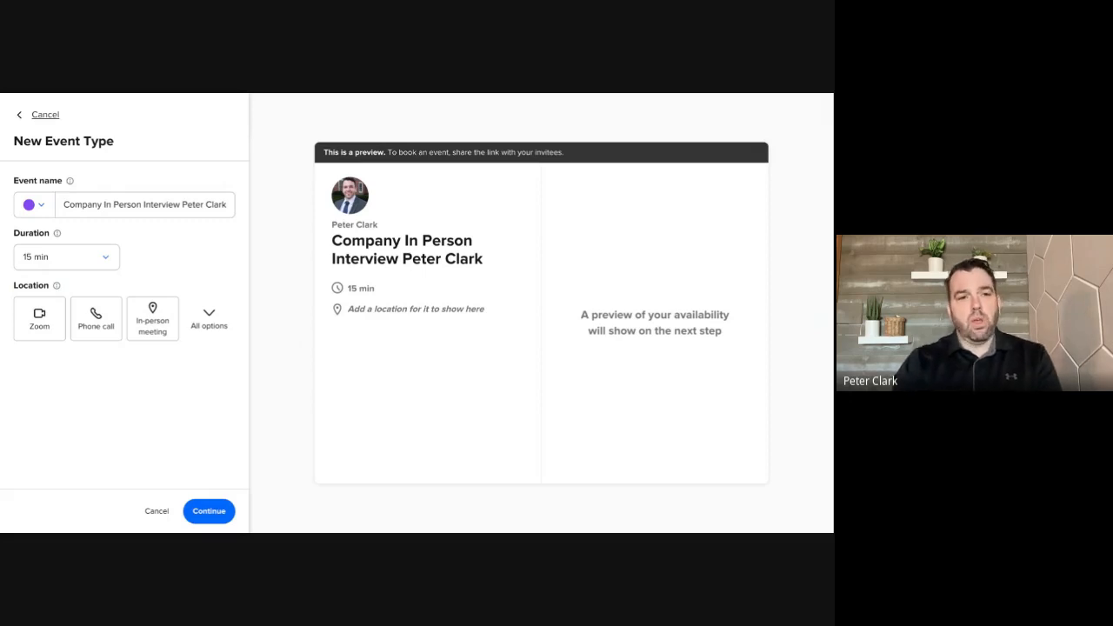
# Add an in-person meeting location with the placeholder text "address" and create the event type
pyautogui.click(140, 327)
pyautogui.click(366, 232)
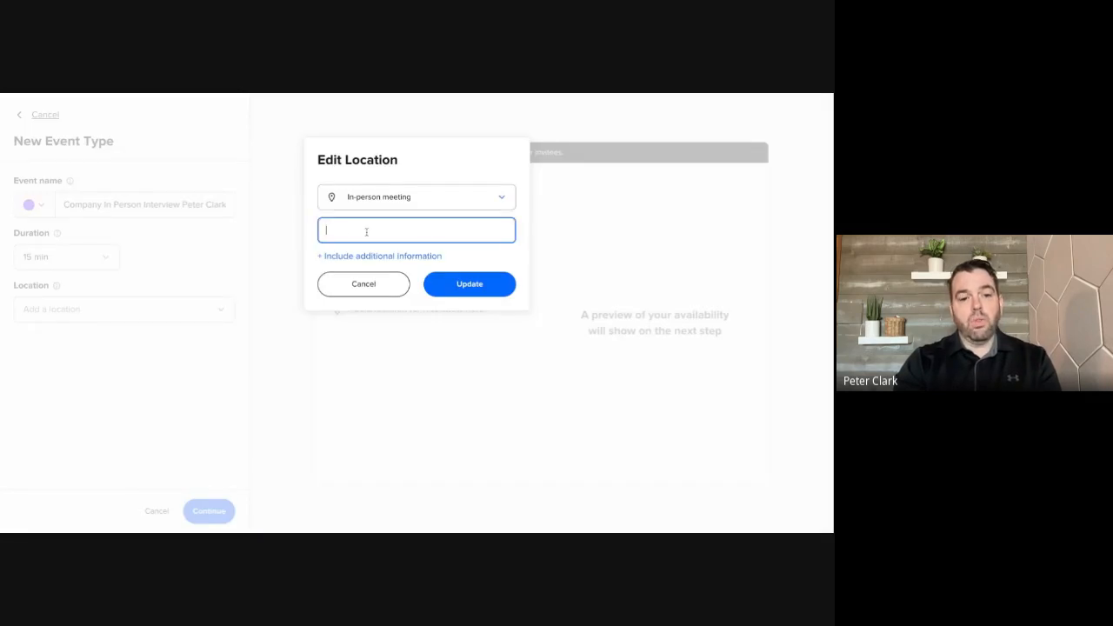
pyautogui.write('address')
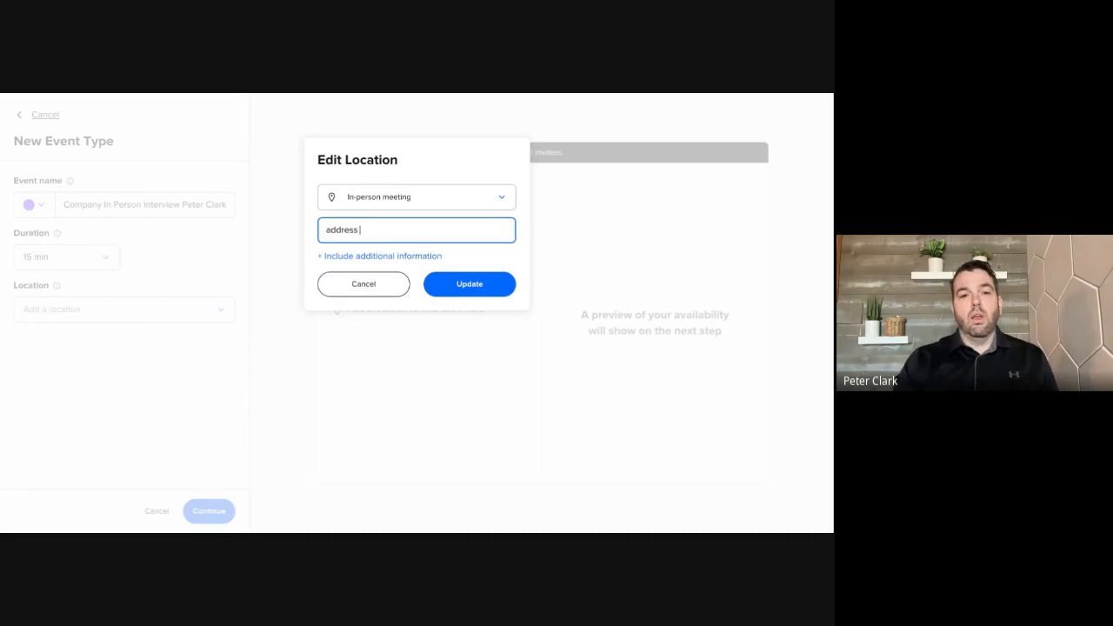
pyautogui.click(399, 256)
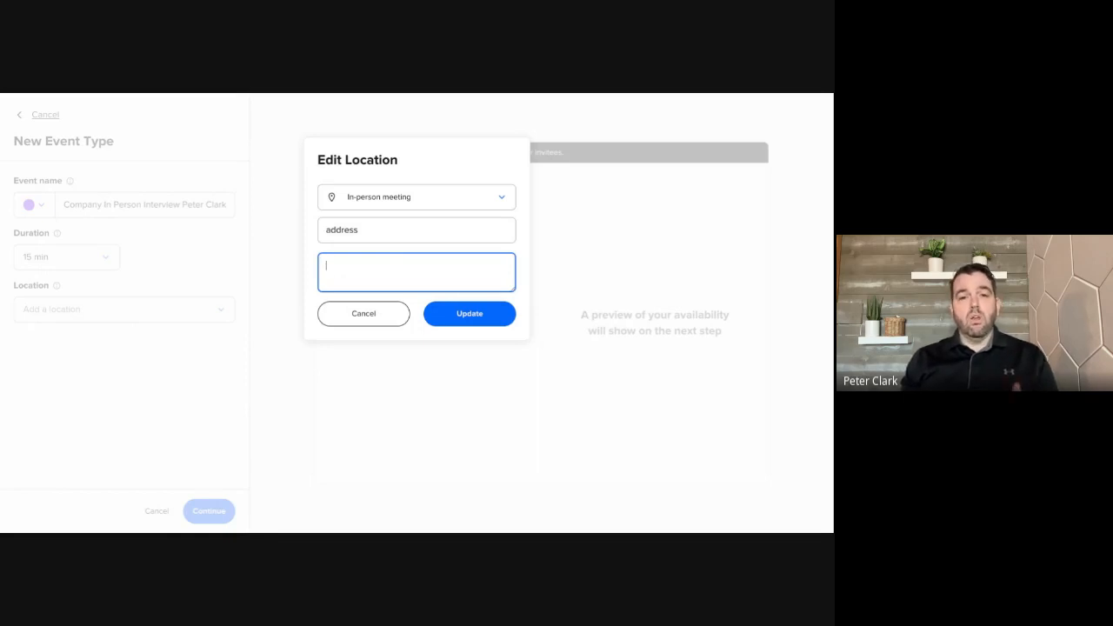
pyautogui.click(469, 312)
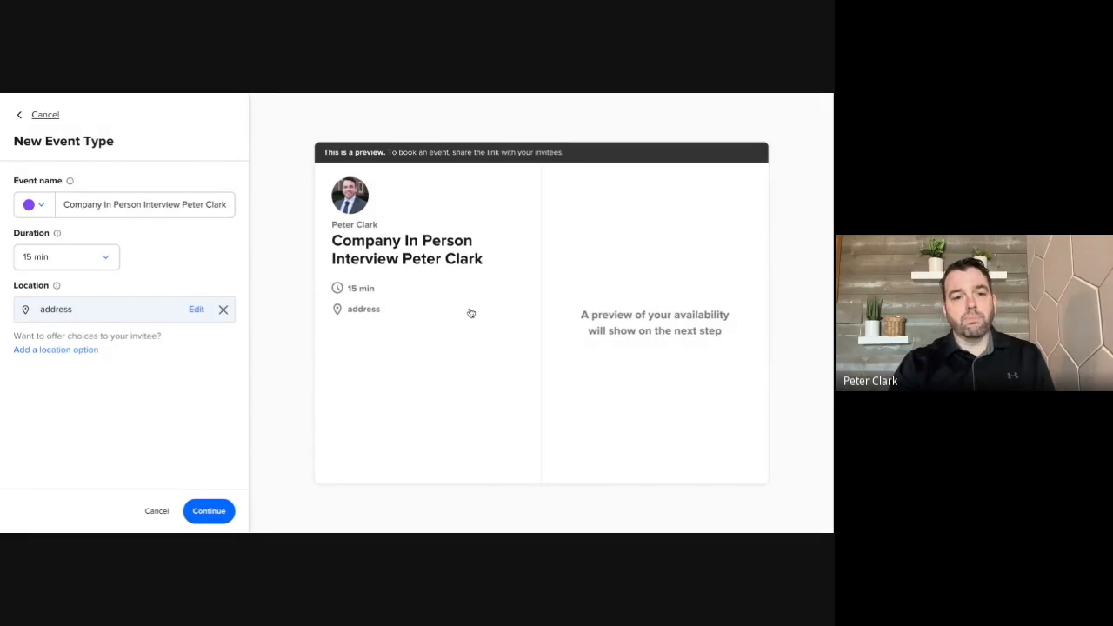
pyautogui.click(209, 511)
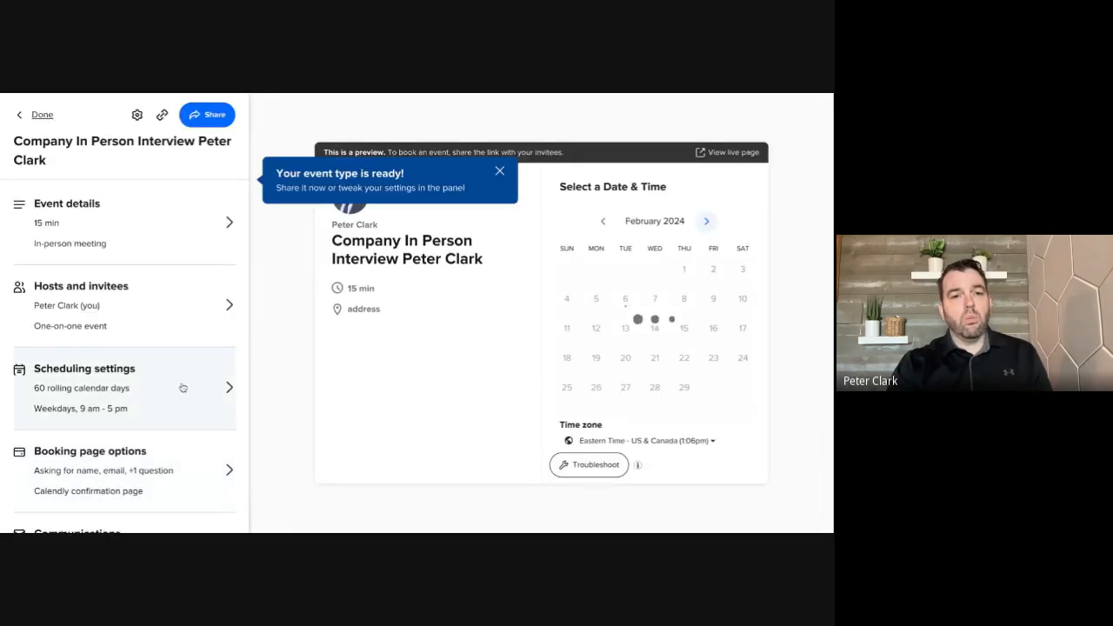
pyautogui.click(499, 171)
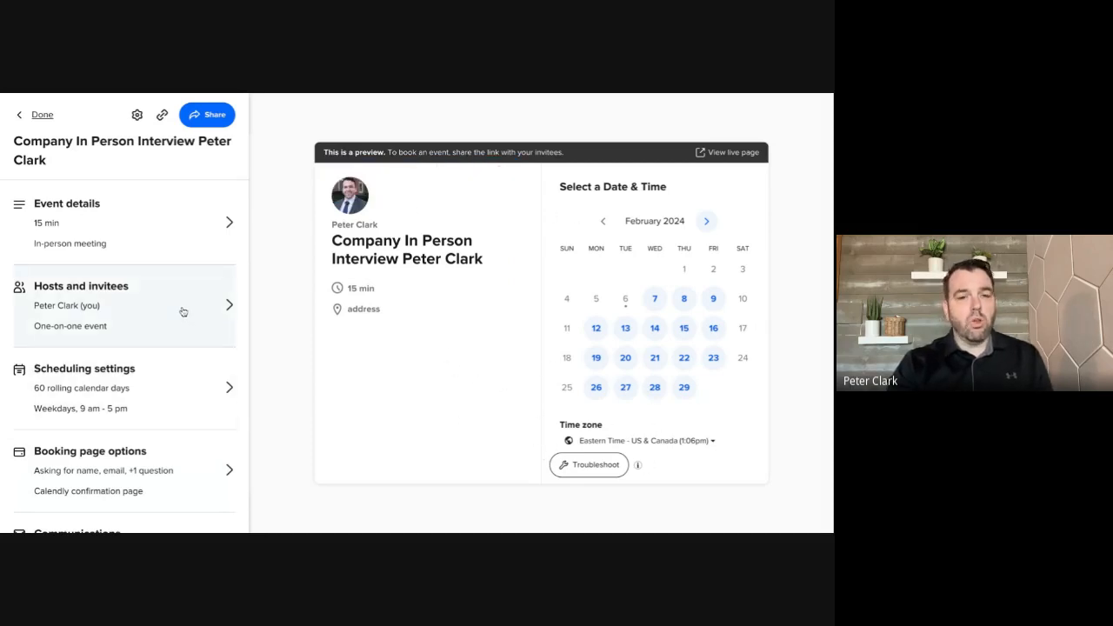
# Review the event details with the empty description field and the hosts and invitees settings, saving and closing each
pyautogui.scroll(-1, 137, 389)
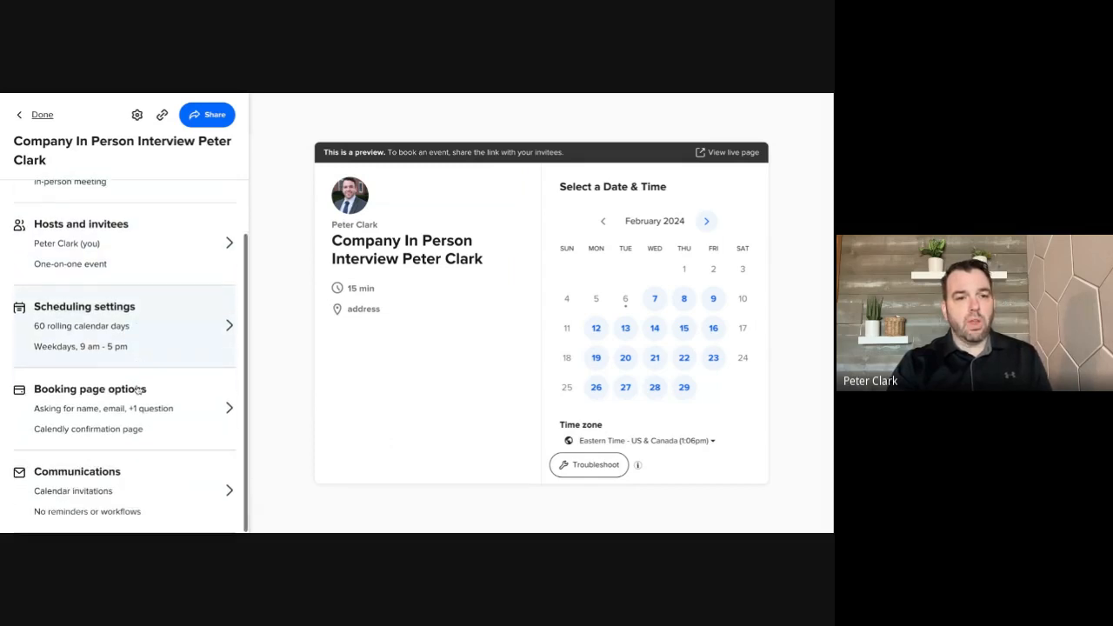
pyautogui.scroll(1, 137, 390)
pyautogui.click(137, 229)
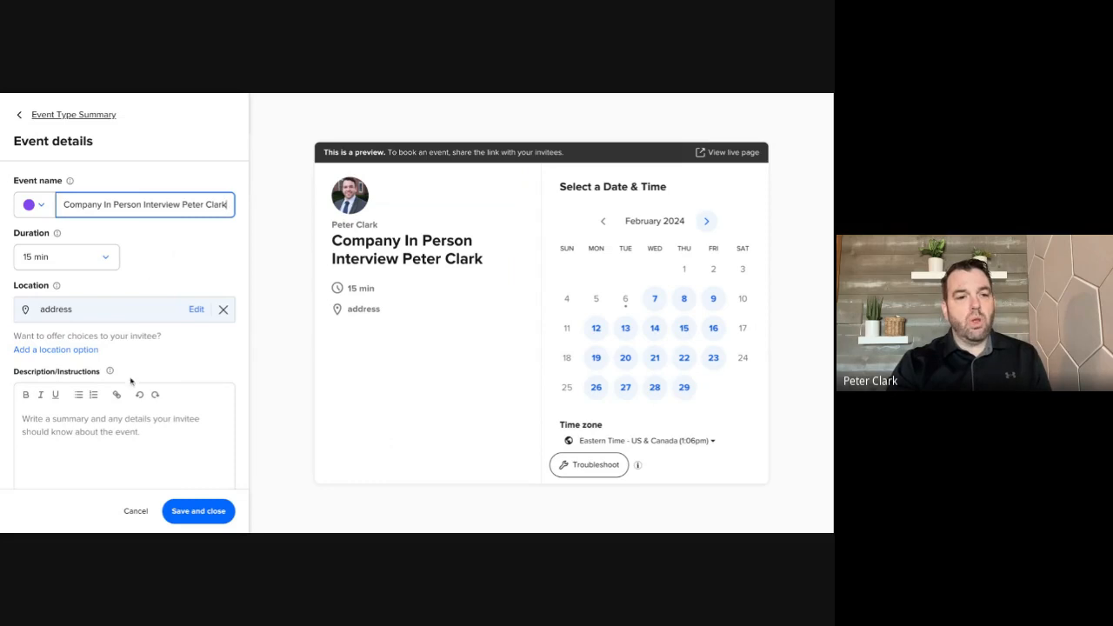
pyautogui.scroll(-1, 119, 426)
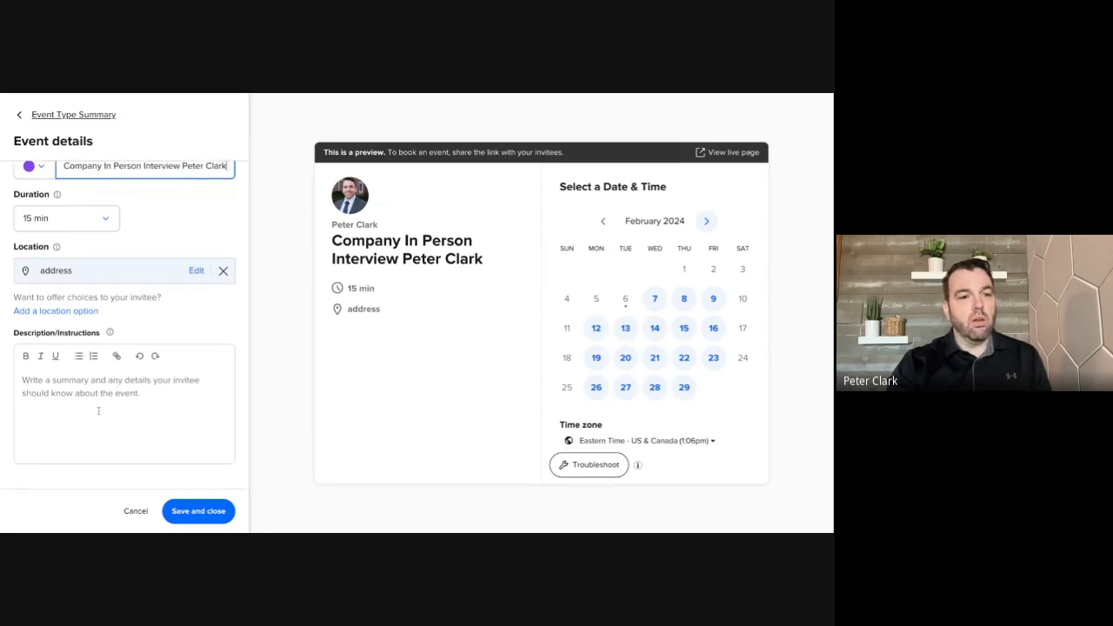
pyautogui.click(98, 411)
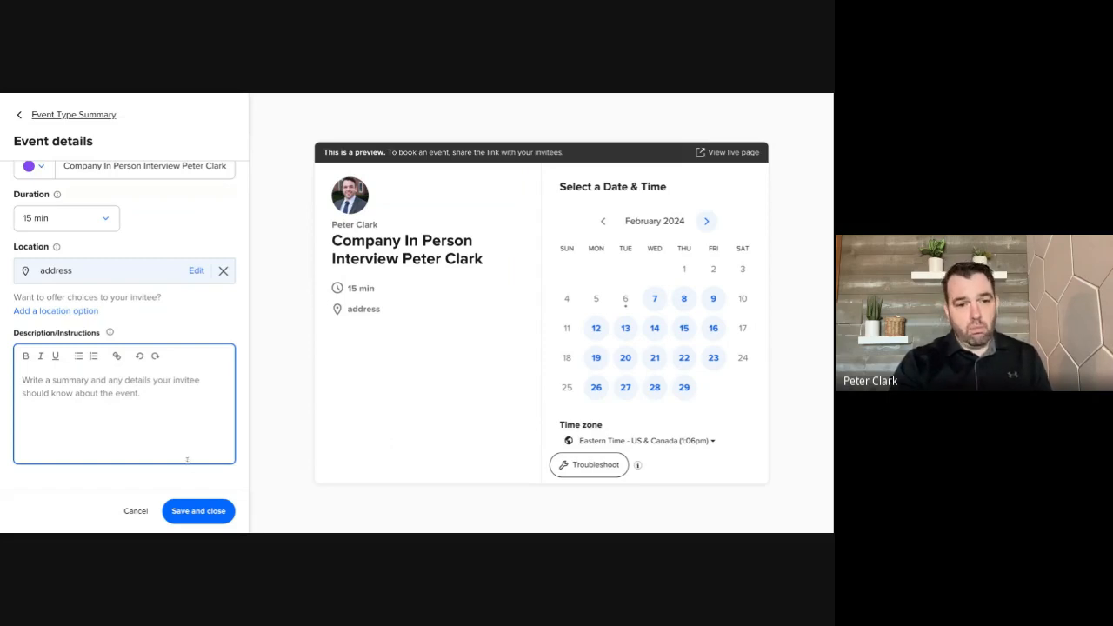
pyautogui.click(199, 512)
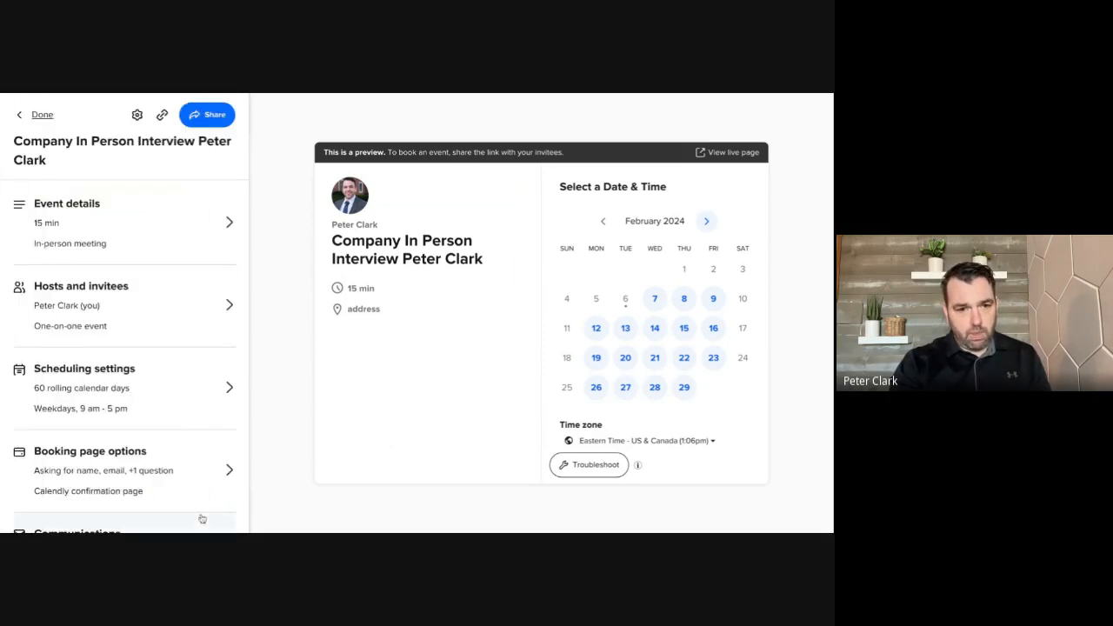
pyautogui.click(143, 324)
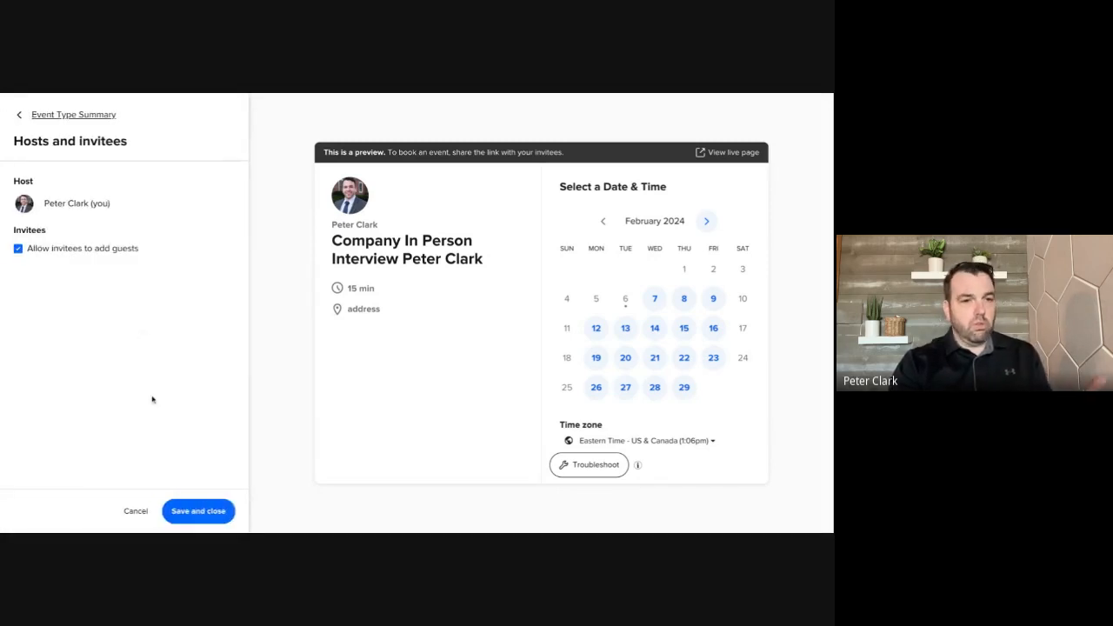
pyautogui.click(197, 512)
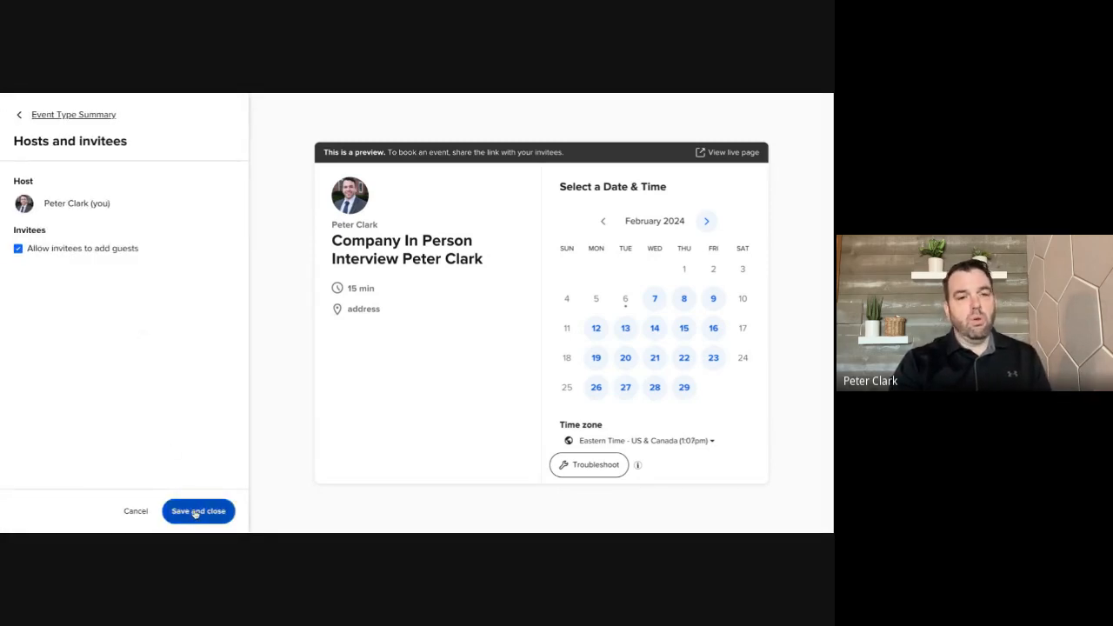
# In the scheduling settings, set the date range so invitees can schedule 7 calendar days into the future
pyautogui.scroll(-1, 141, 447)
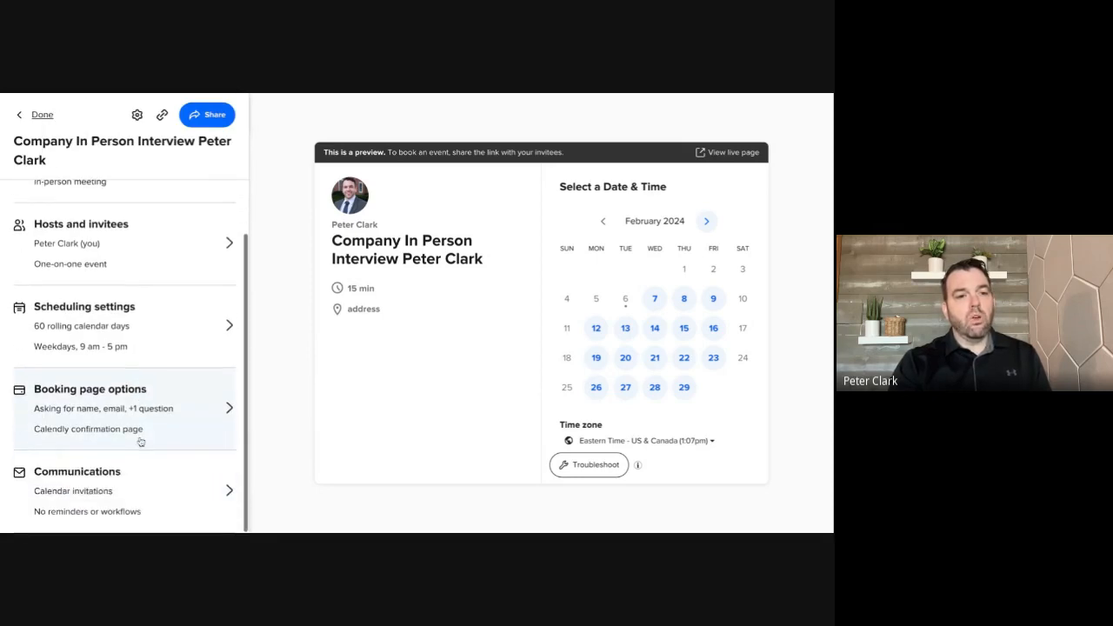
pyautogui.click(139, 348)
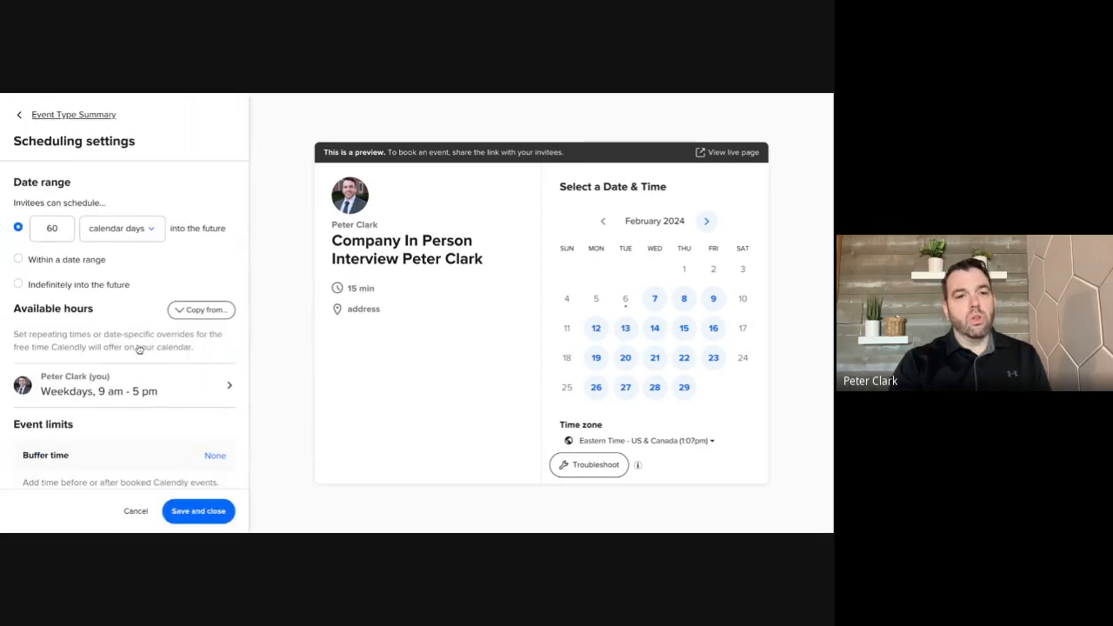
pyautogui.click(61, 229)
pyautogui.press('BackSpace')
pyautogui.press('BackSpace')
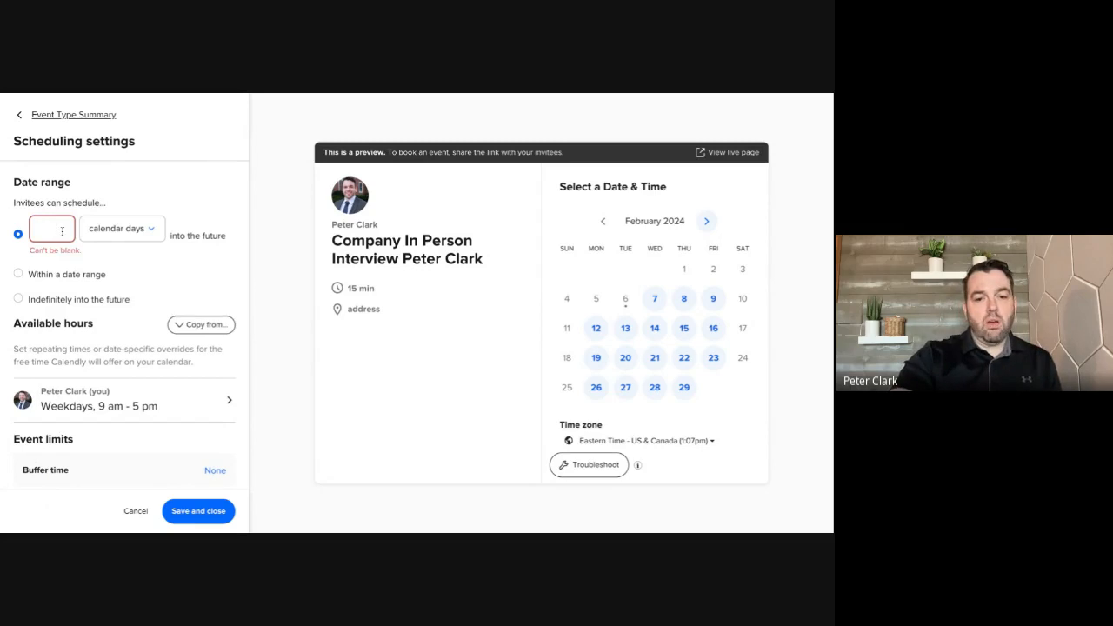
pyautogui.write('7')
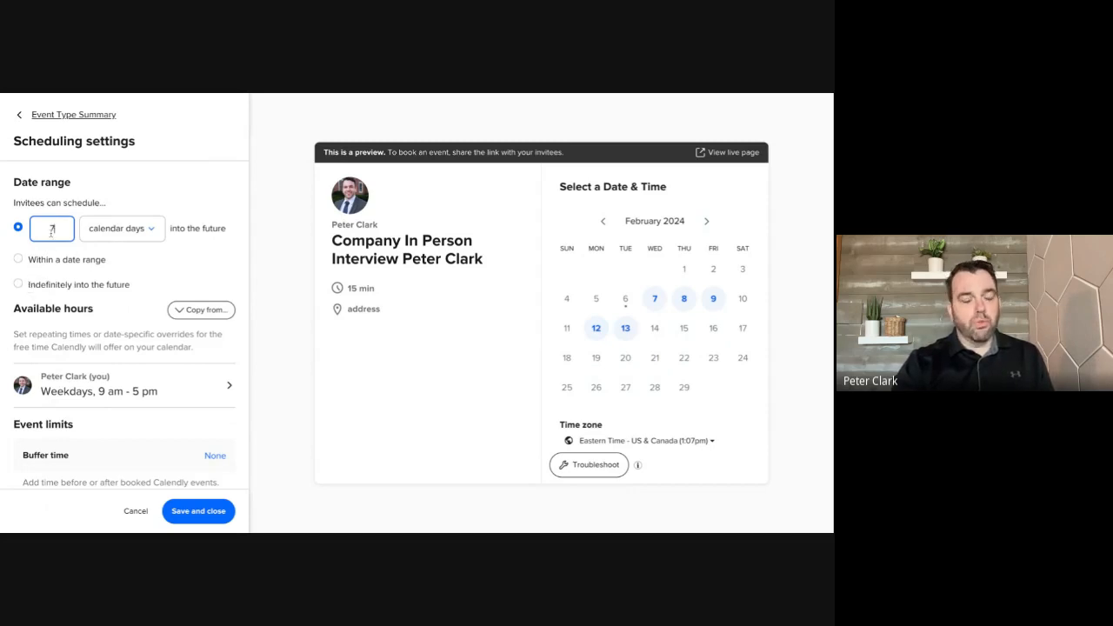
# Edit the host's available hours for this event type only, removing the Monday and Friday intervals from the weekly hours
pyautogui.scroll(-3, 58, 289)
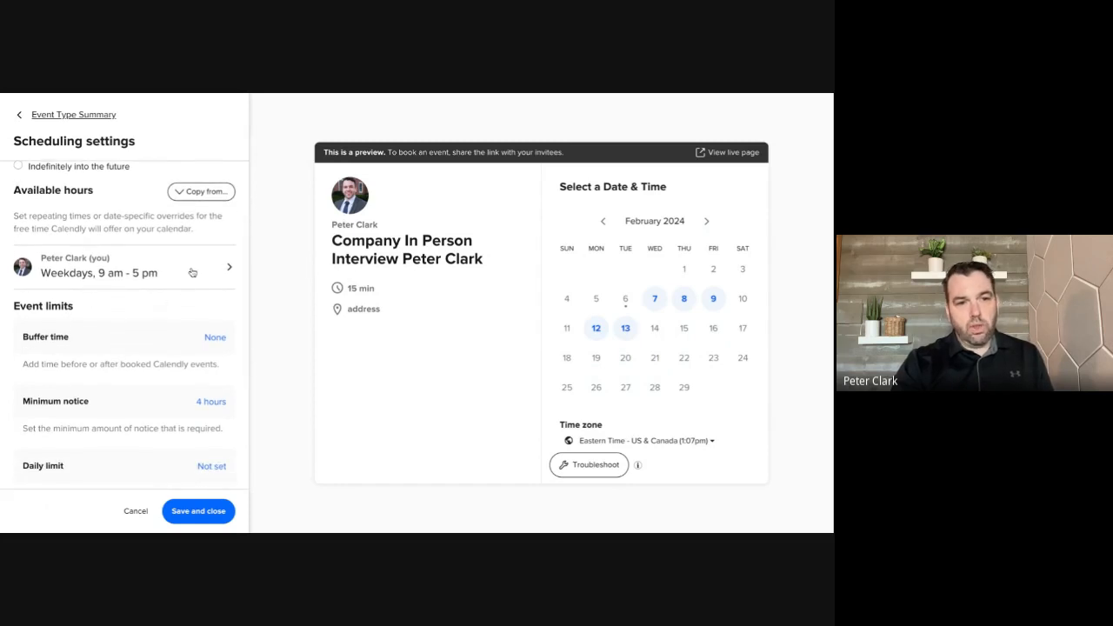
pyautogui.click(193, 272)
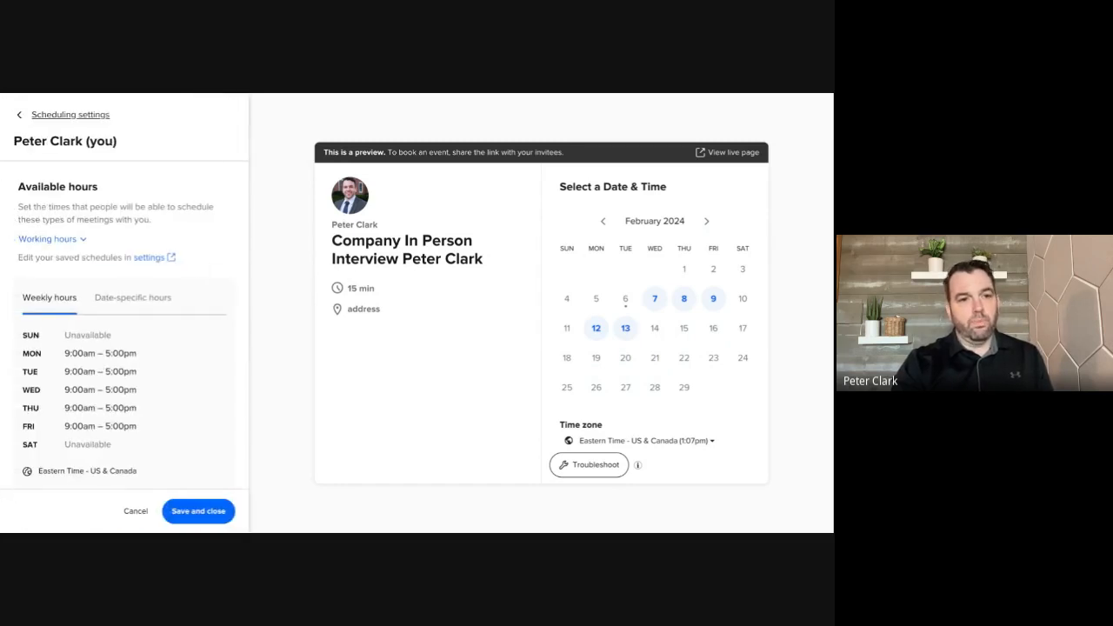
pyautogui.click(134, 307)
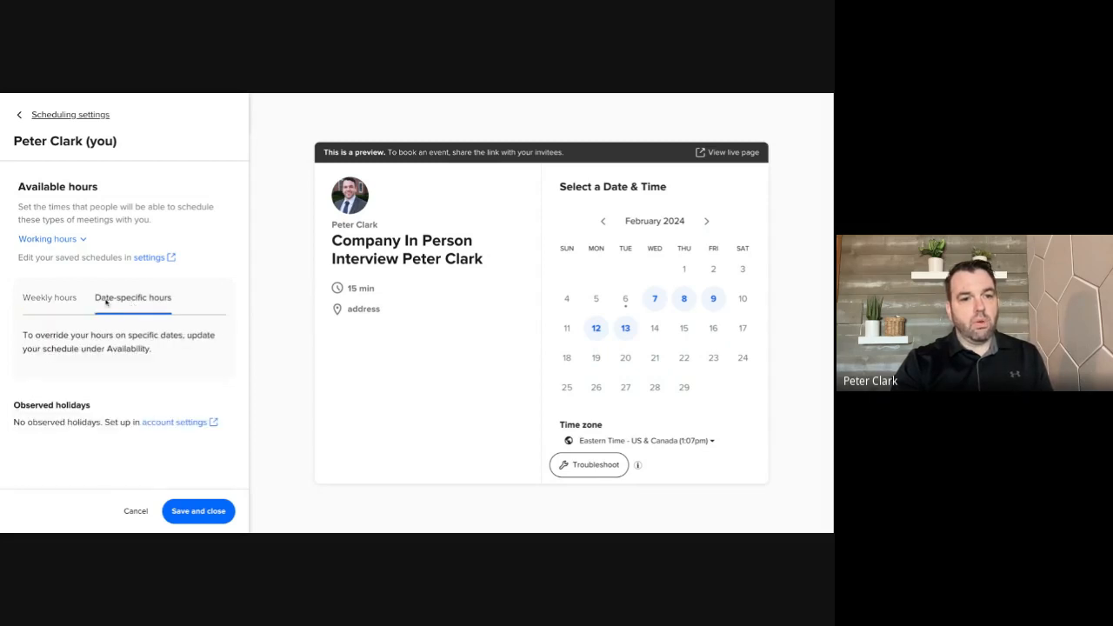
pyautogui.click(59, 303)
pyautogui.scroll(-1, 103, 357)
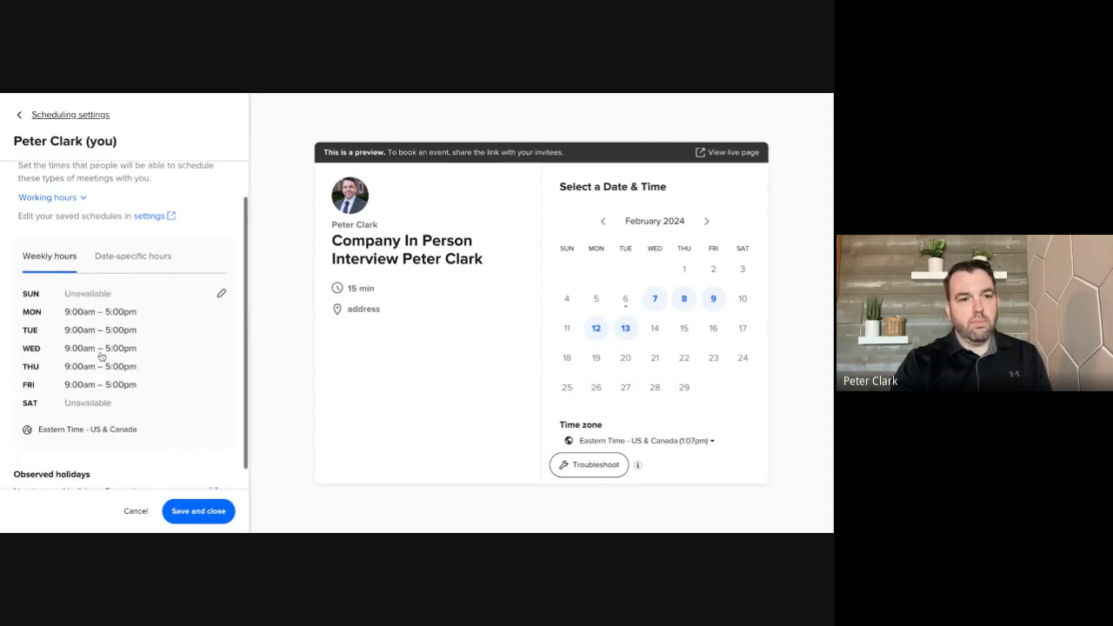
pyautogui.click(222, 295)
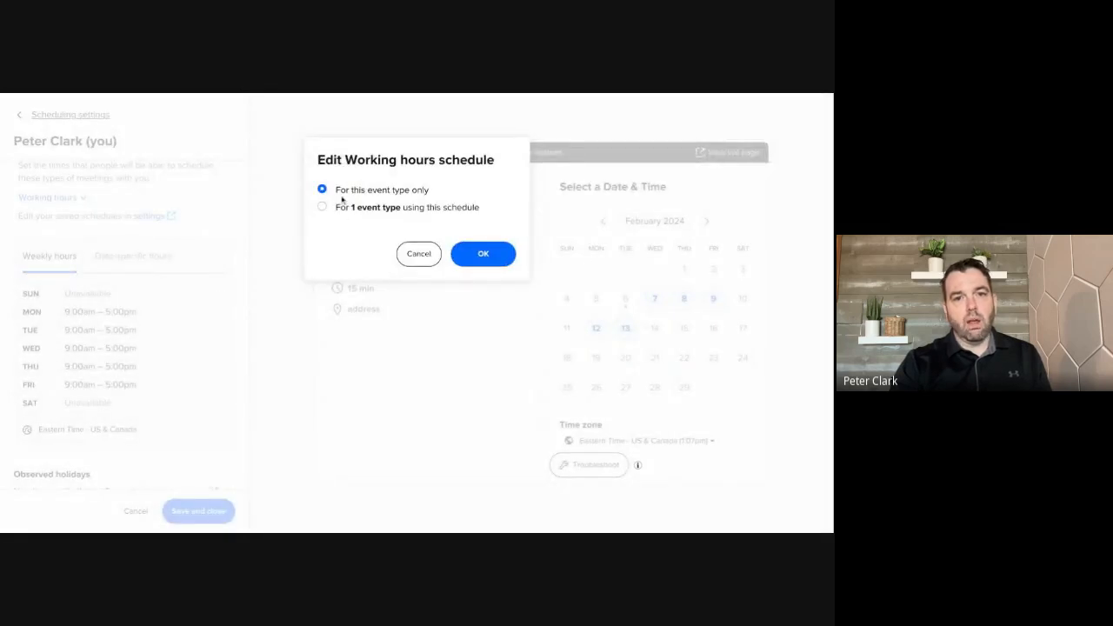
pyautogui.click(483, 264)
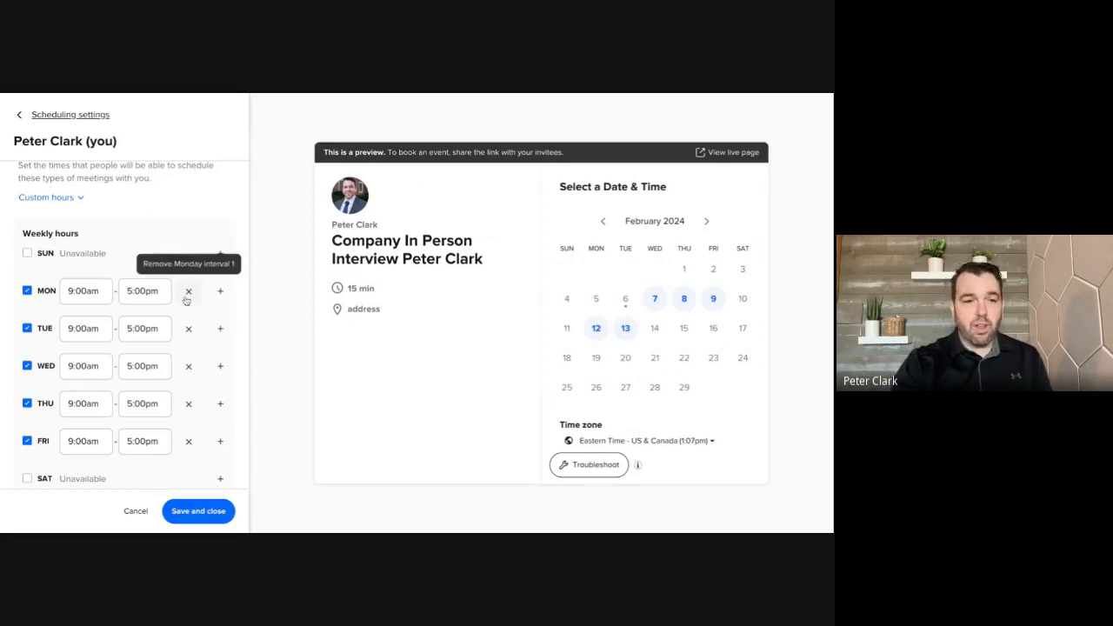
pyautogui.click(187, 293)
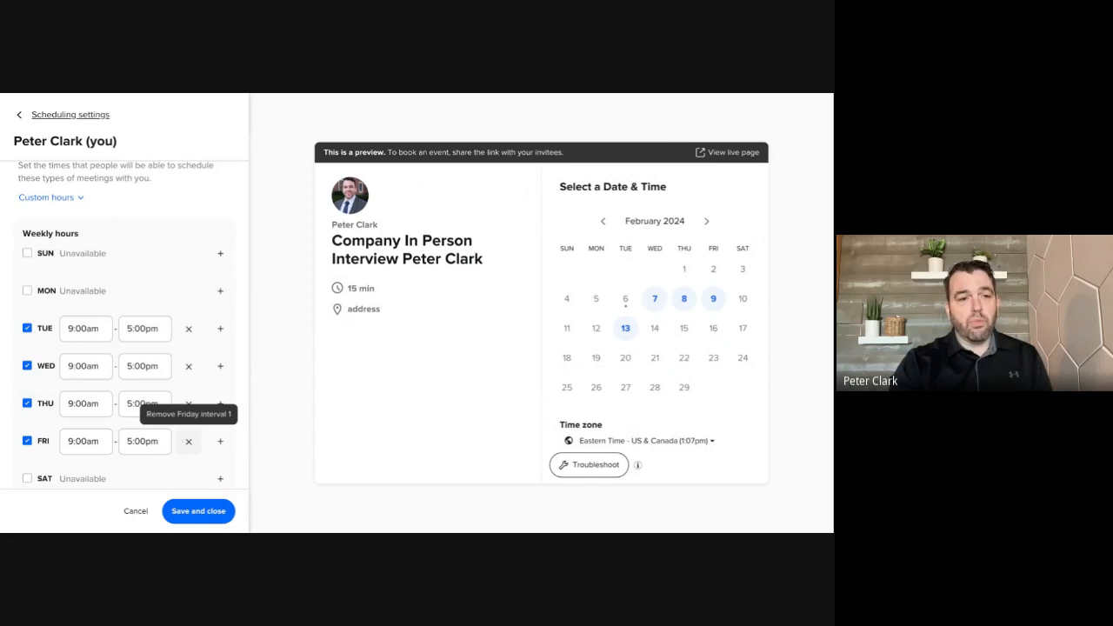
pyautogui.click(188, 441)
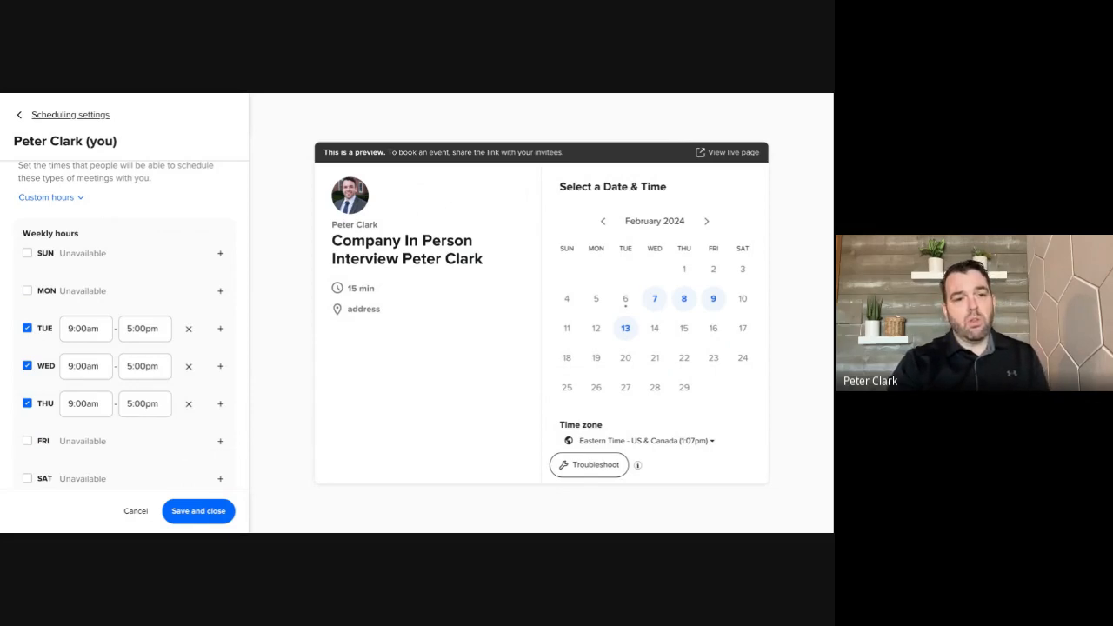
# Set Tuesday's available hours to 10:00am - 2:00pm
pyautogui.click(77, 329)
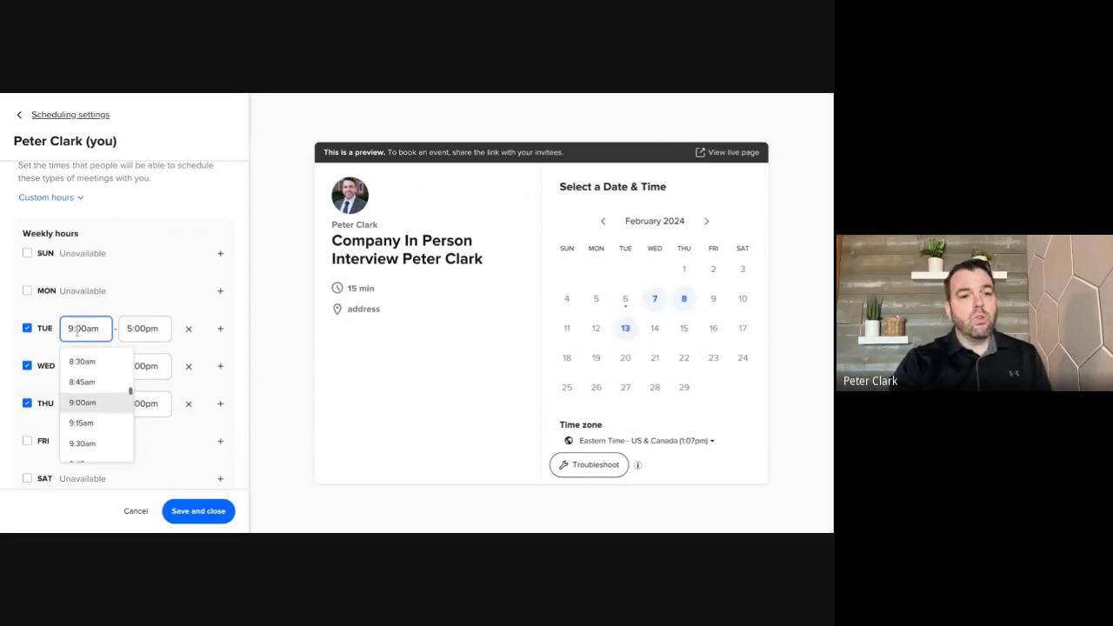
pyautogui.scroll(-3, 95, 400)
pyautogui.click(98, 400)
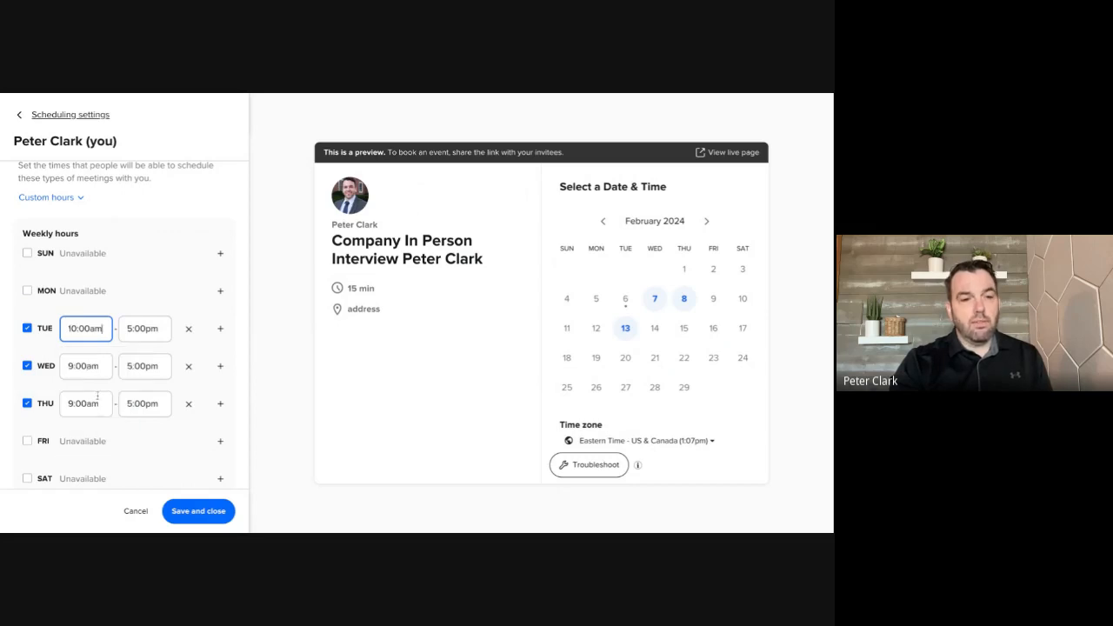
pyautogui.click(141, 329)
pyautogui.scroll(4, 133, 391)
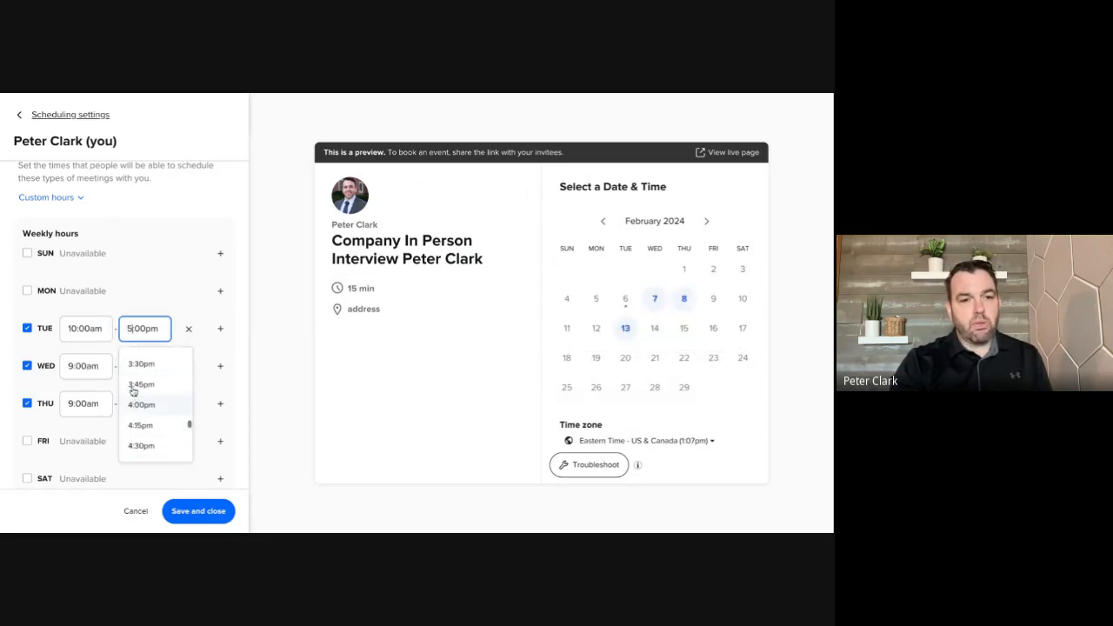
pyautogui.scroll(2, 155, 405)
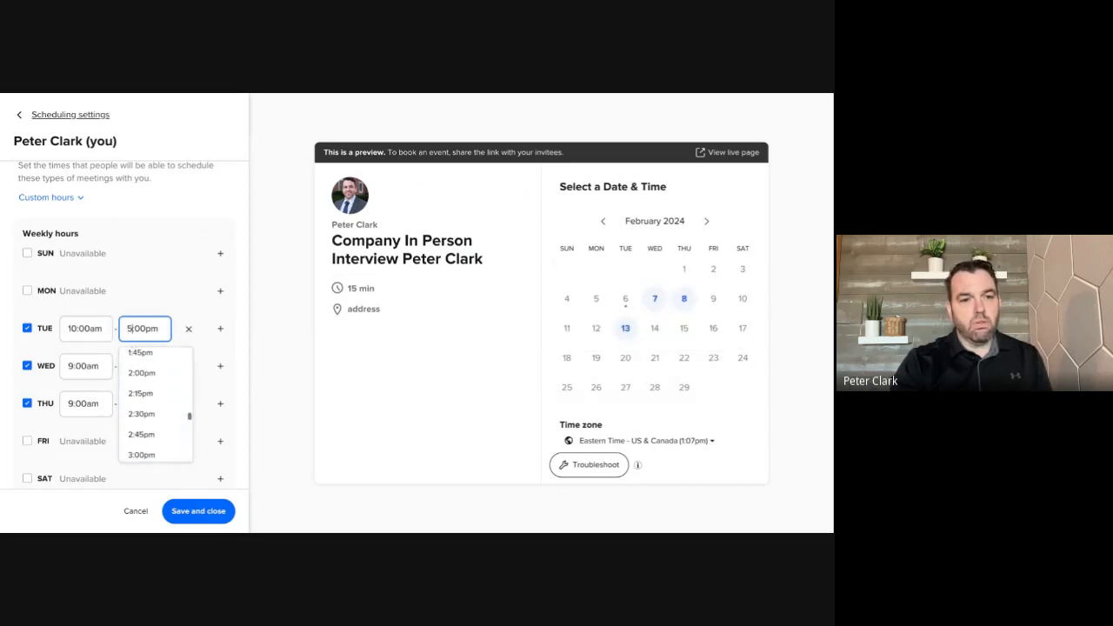
pyautogui.click(141, 374)
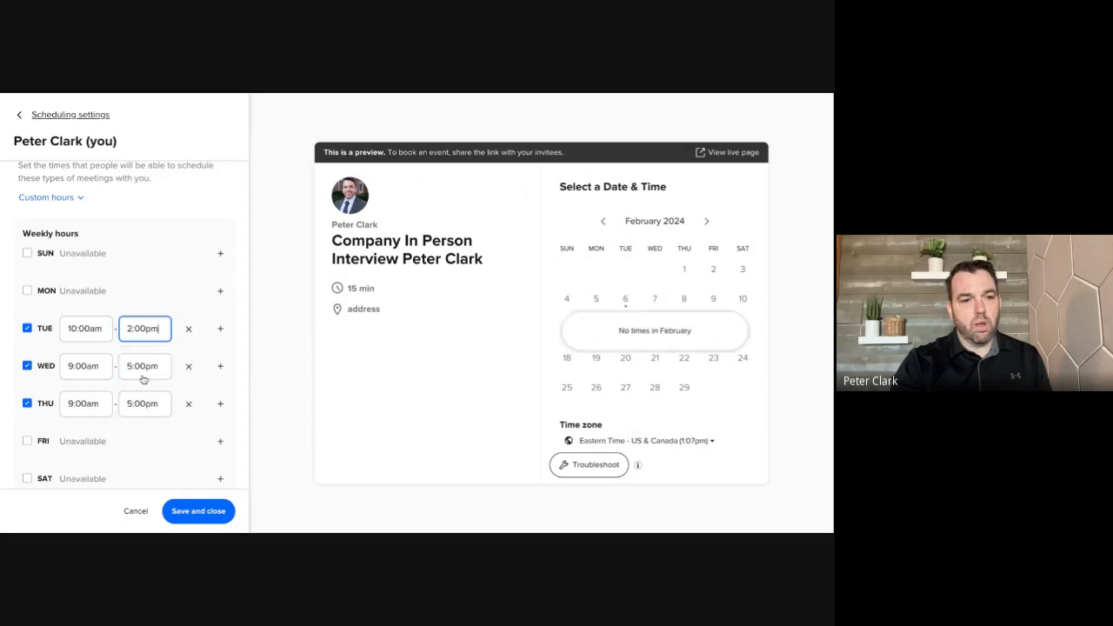
# Set the end of Wednesday's available hours to 1:00pm and save the custom weekly hours
pyautogui.click(90, 369)
pyautogui.click(147, 371)
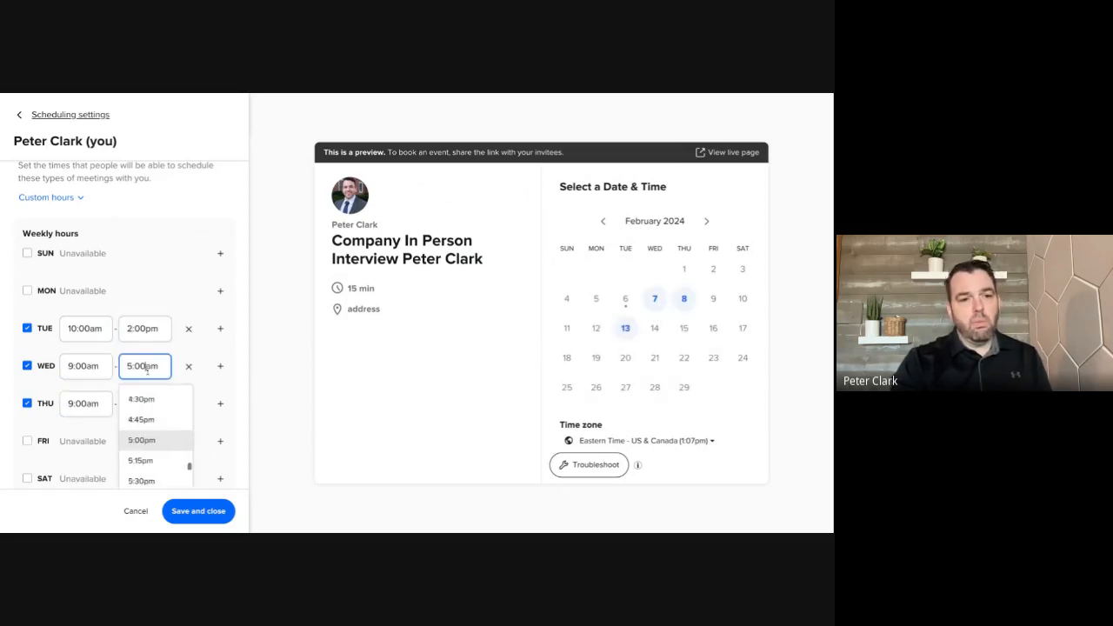
pyautogui.scroll(6, 156, 422)
pyautogui.scroll(3, 160, 422)
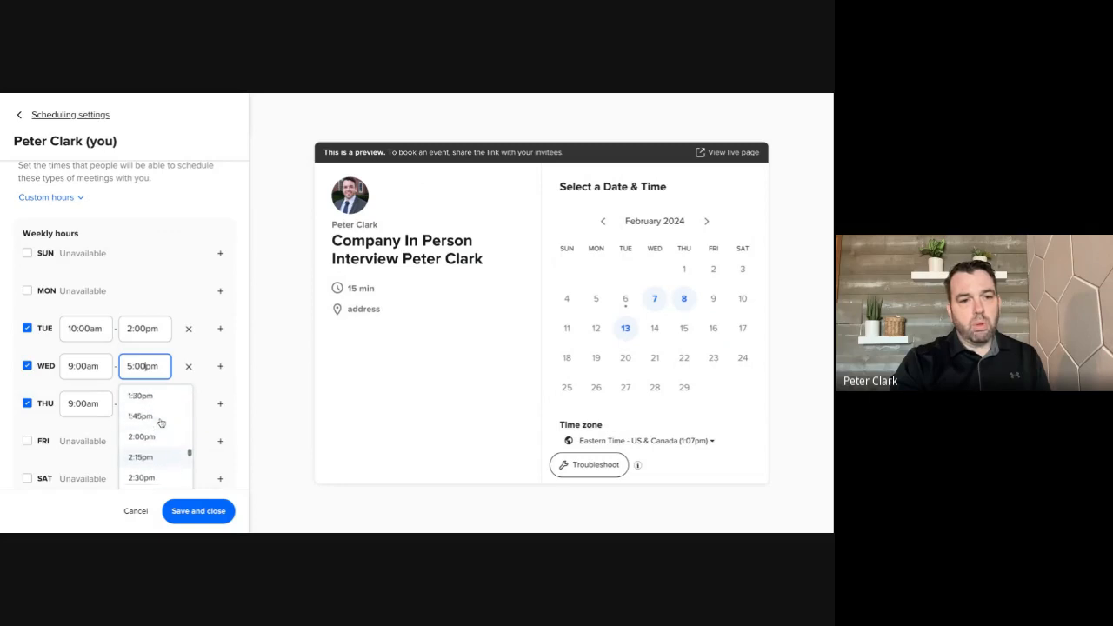
pyautogui.click(165, 398)
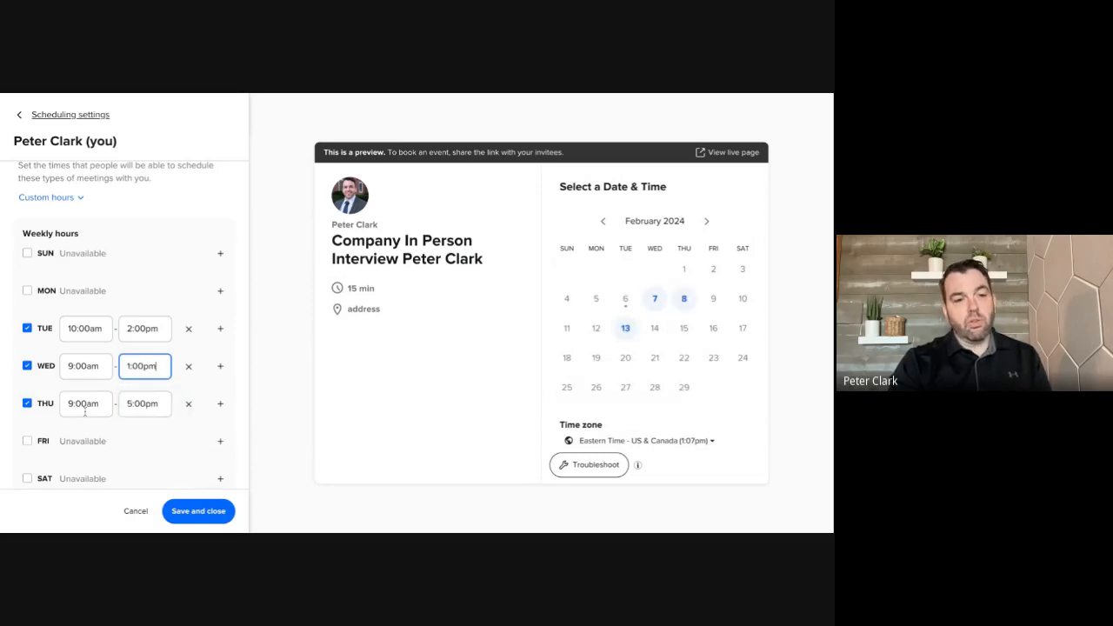
pyautogui.scroll(-2, 96, 442)
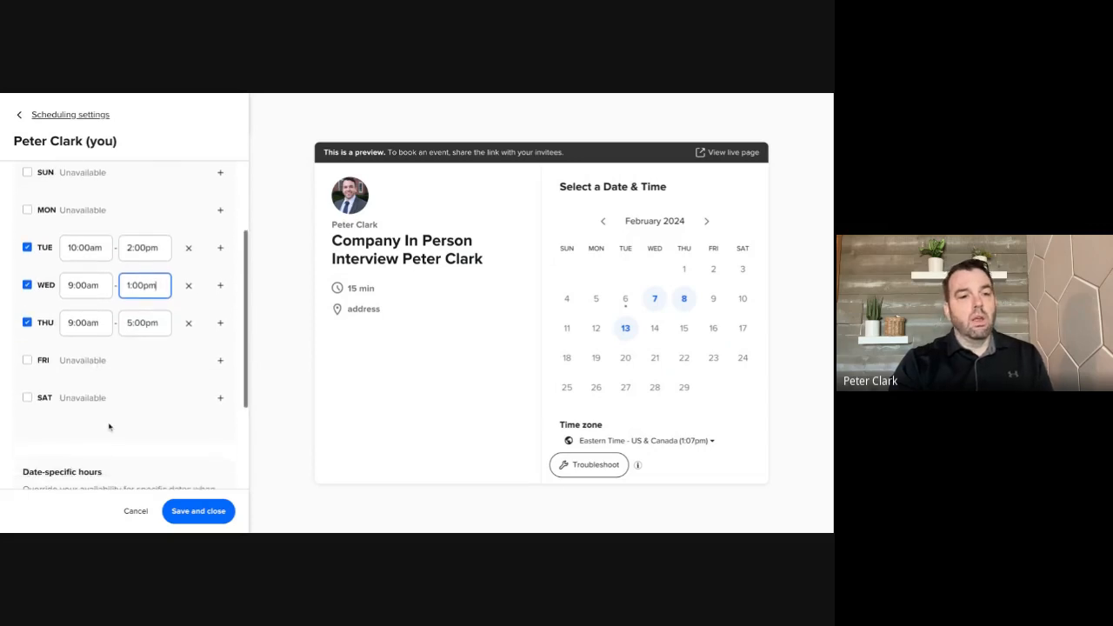
pyautogui.scroll(-2, 104, 439)
pyautogui.scroll(-2, 109, 430)
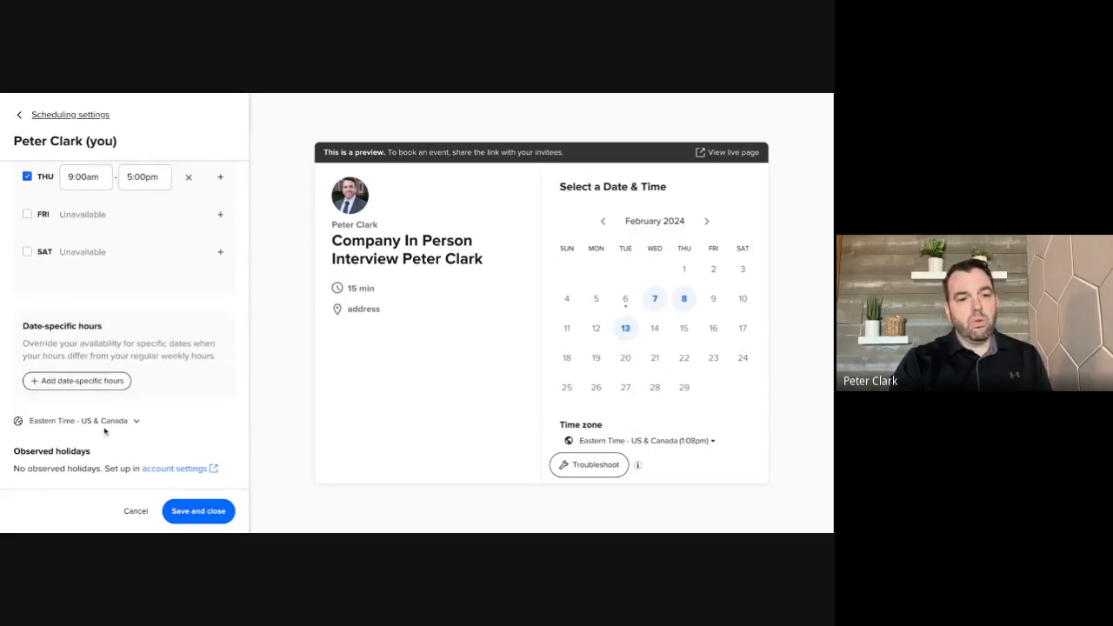
pyautogui.click(194, 516)
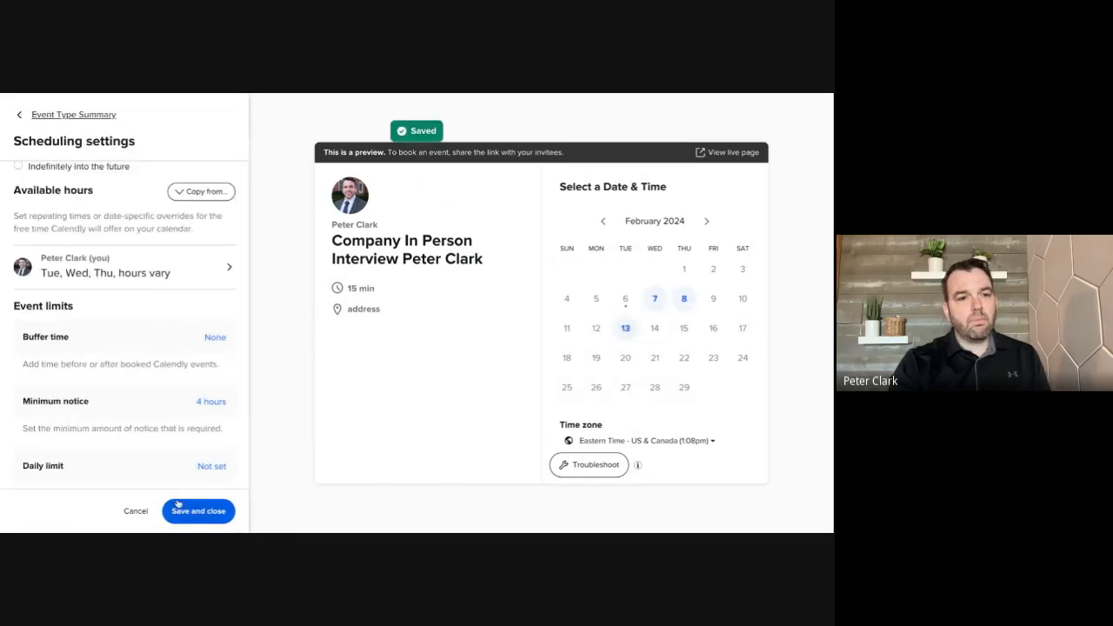
# Set the event's minimum notice so invitees can't schedule within 8 hours of the start time
pyautogui.scroll(-1, 137, 454)
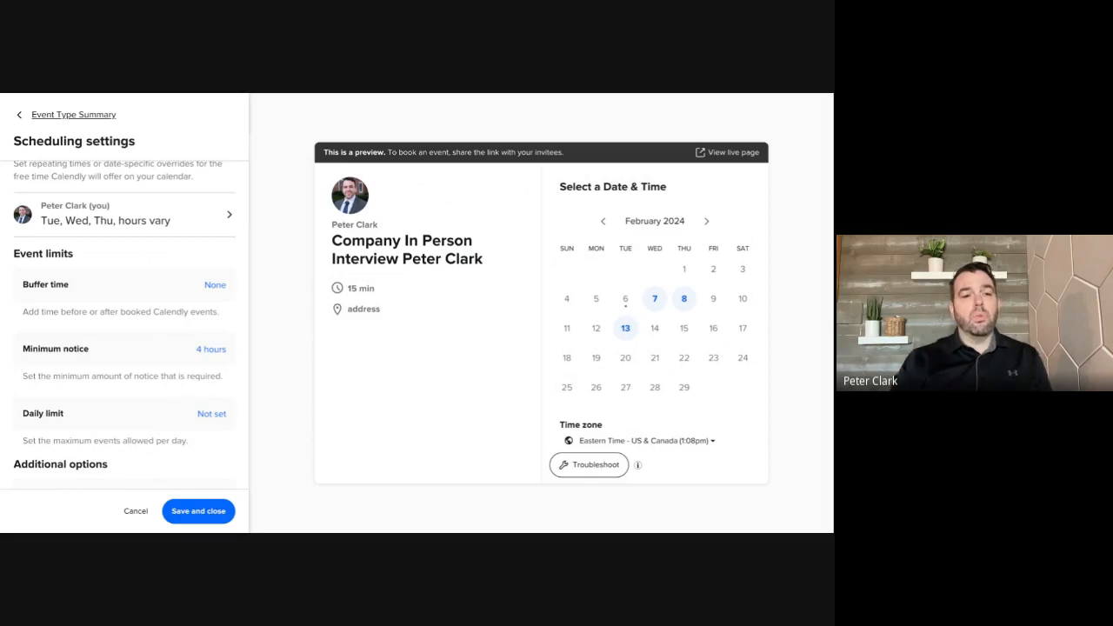
pyautogui.scroll(-1, 163, 346)
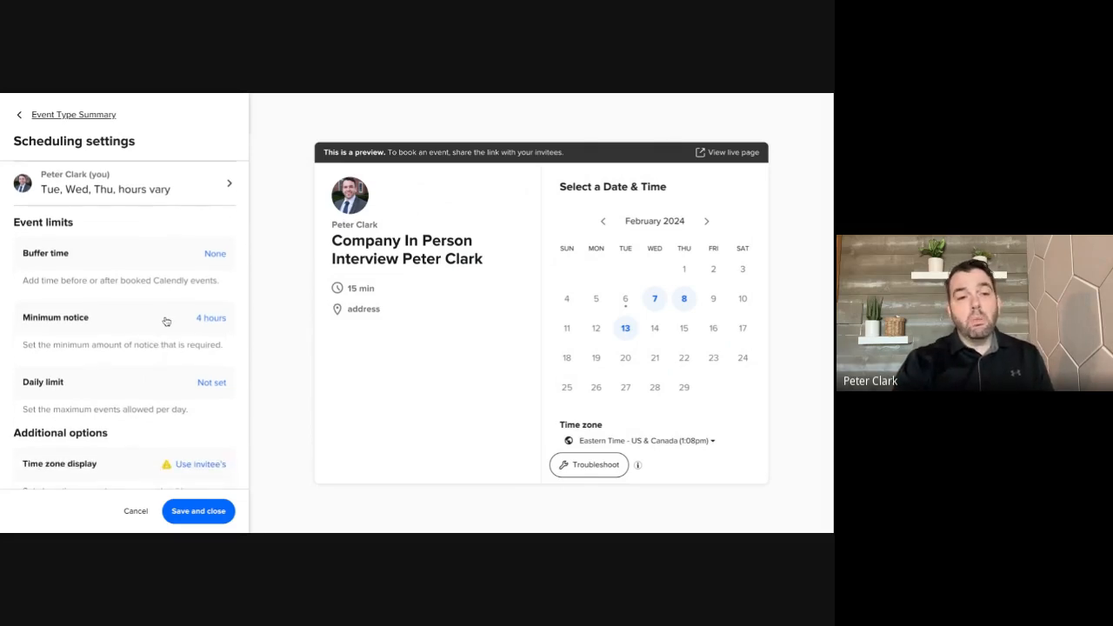
pyautogui.click(165, 321)
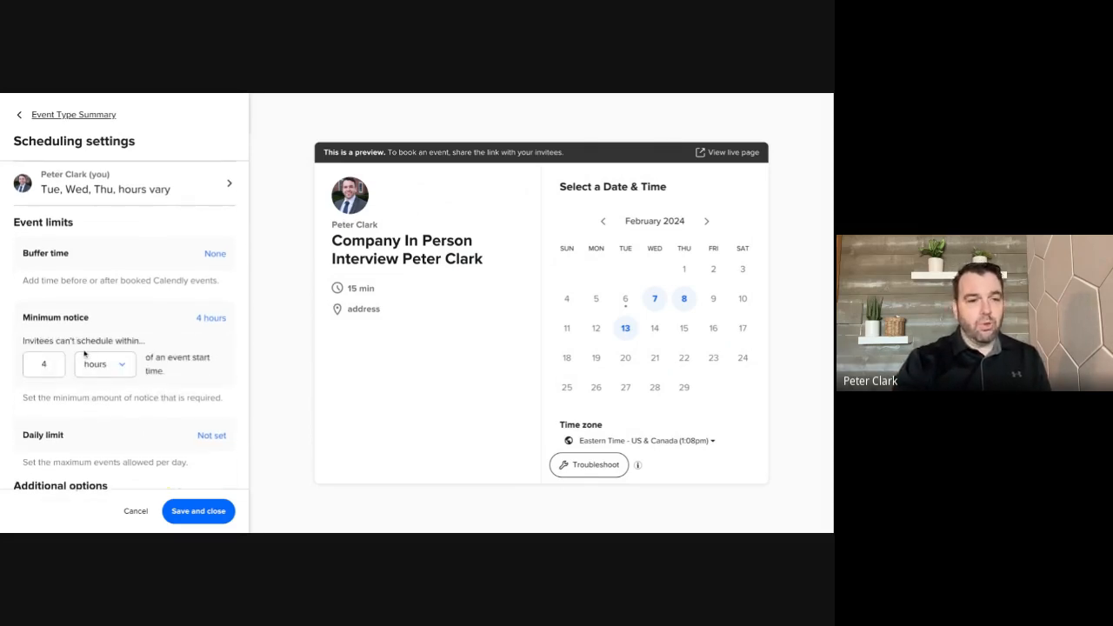
pyautogui.click(55, 364)
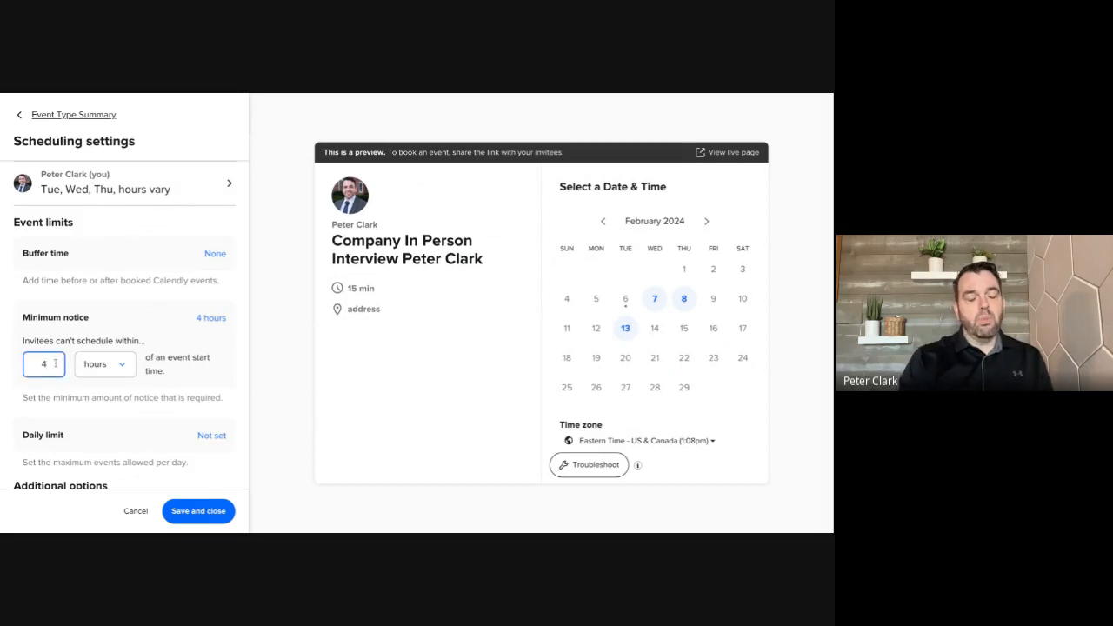
pyautogui.press('BackSpace')
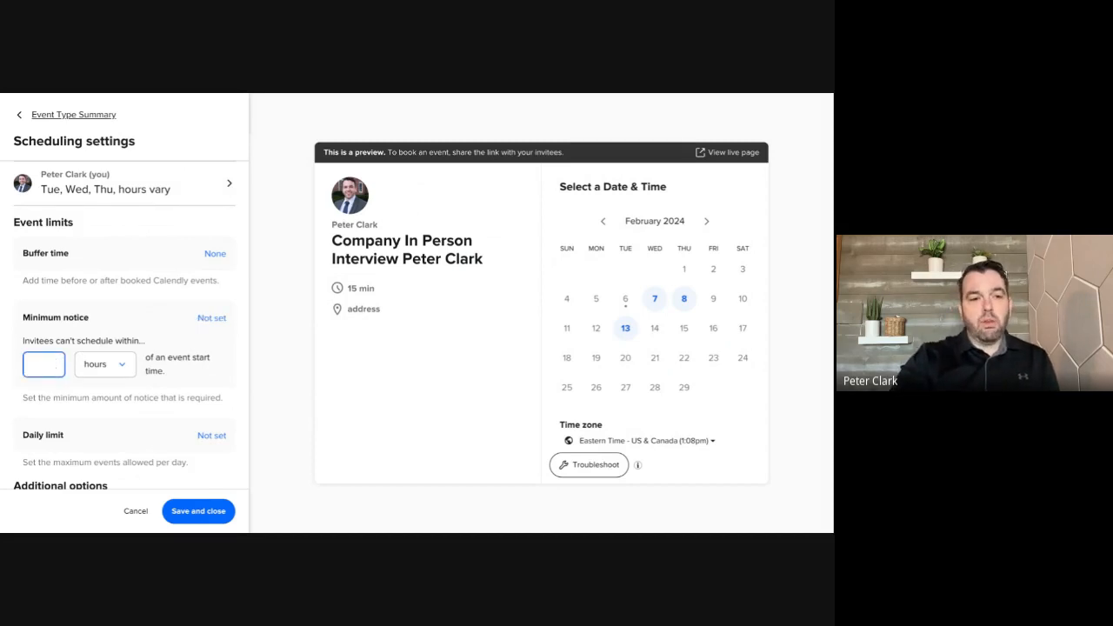
pyautogui.write('8')
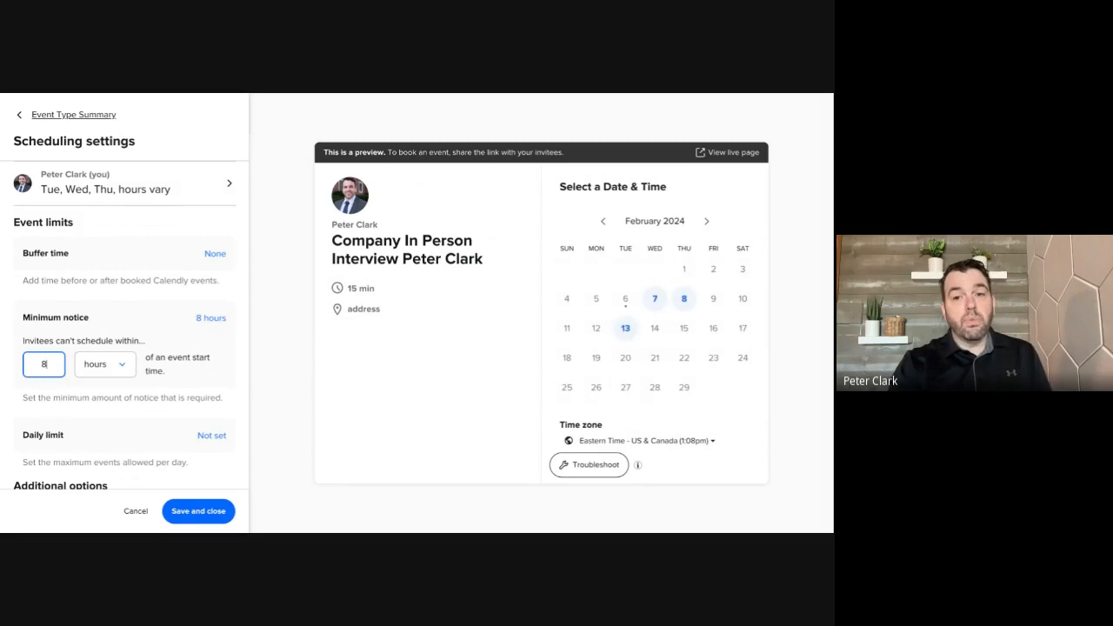
# Lock the timezone in the time zone display options and save the scheduling settings
pyautogui.scroll(-2, 44, 405)
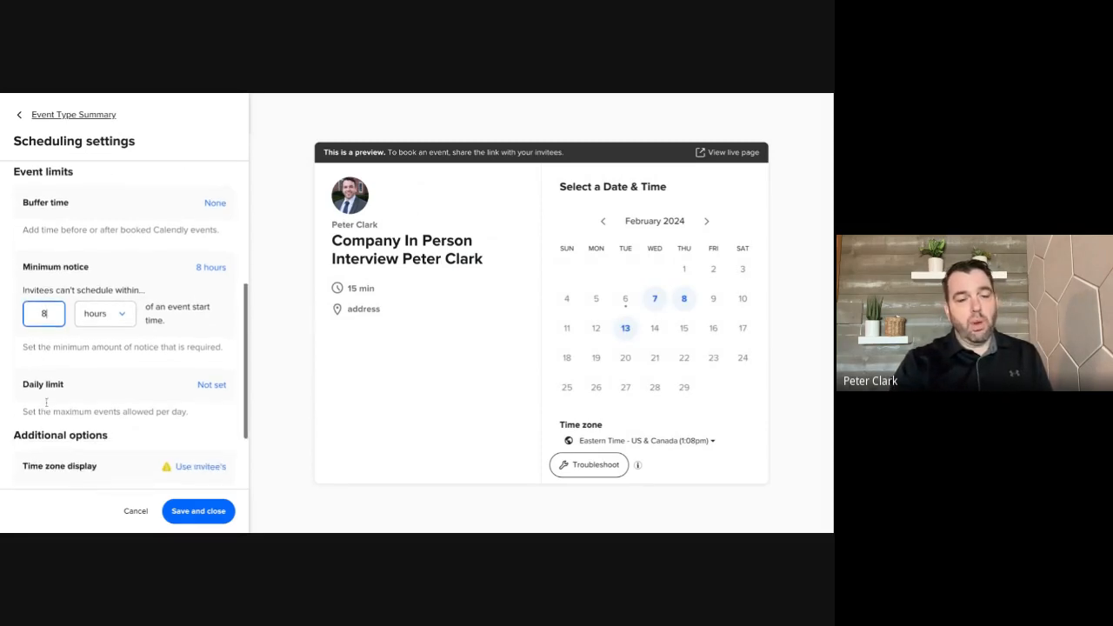
pyautogui.scroll(-1, 46, 401)
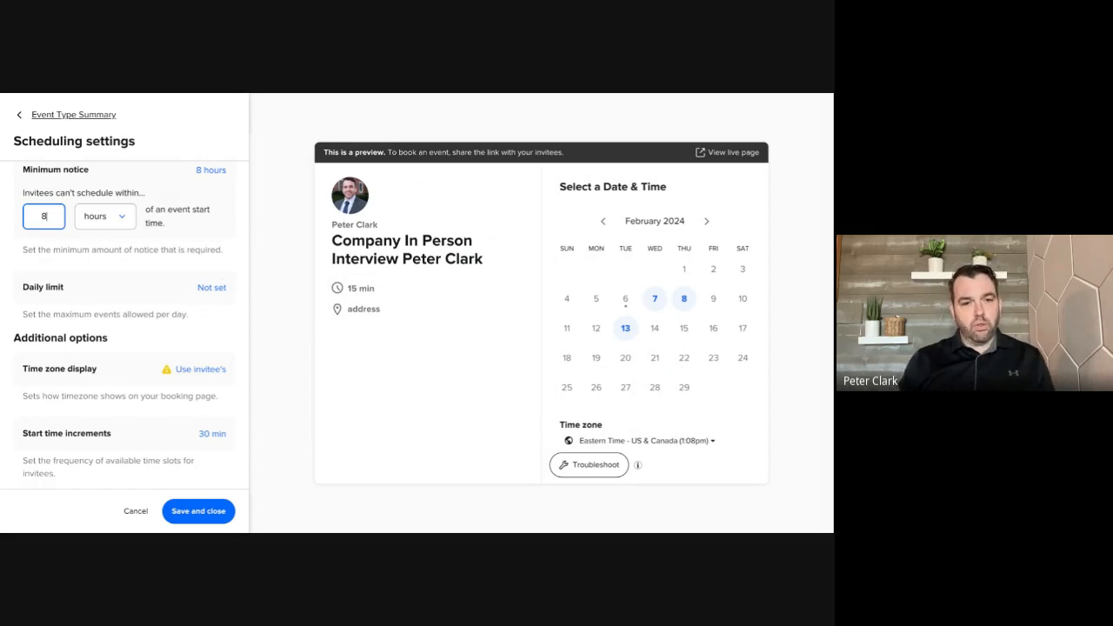
pyautogui.scroll(-1, 126, 353)
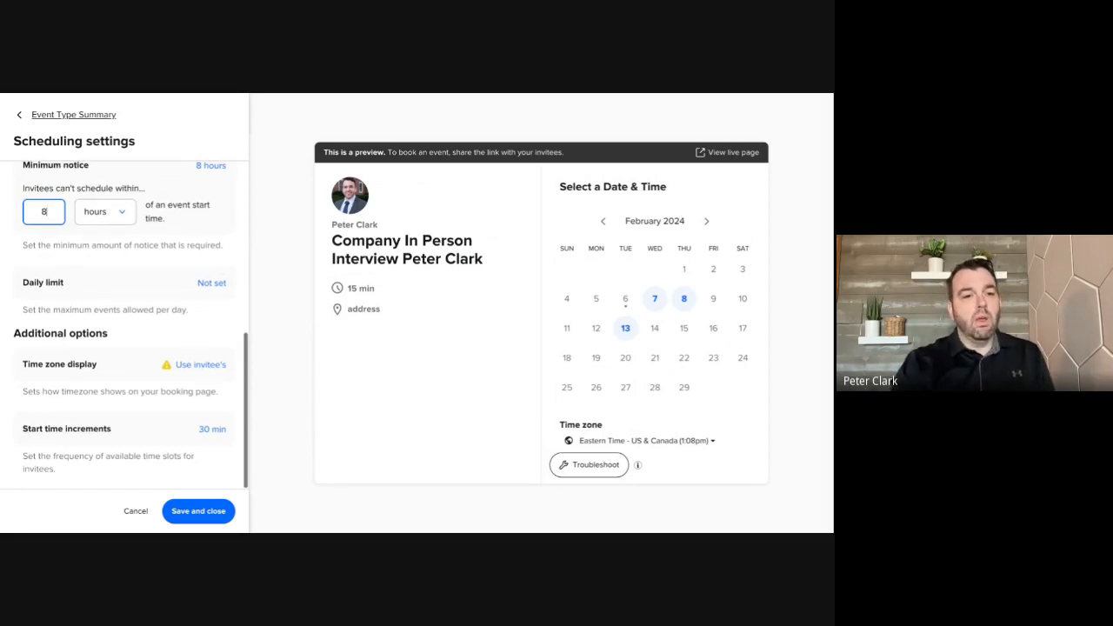
pyautogui.click(124, 375)
pyautogui.scroll(-3, 119, 400)
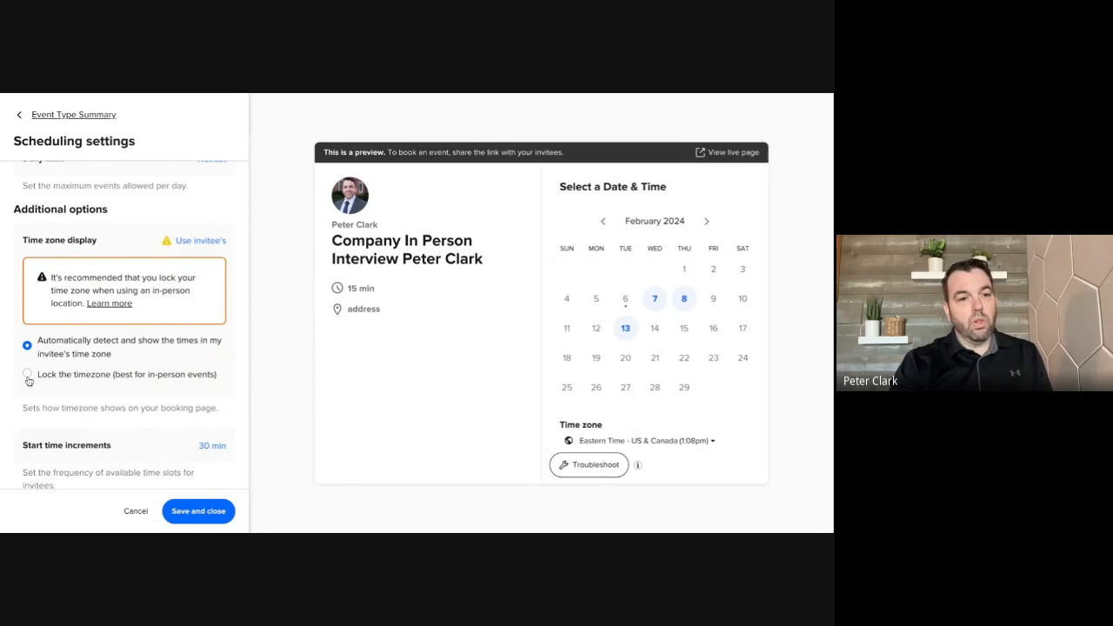
pyautogui.click(27, 375)
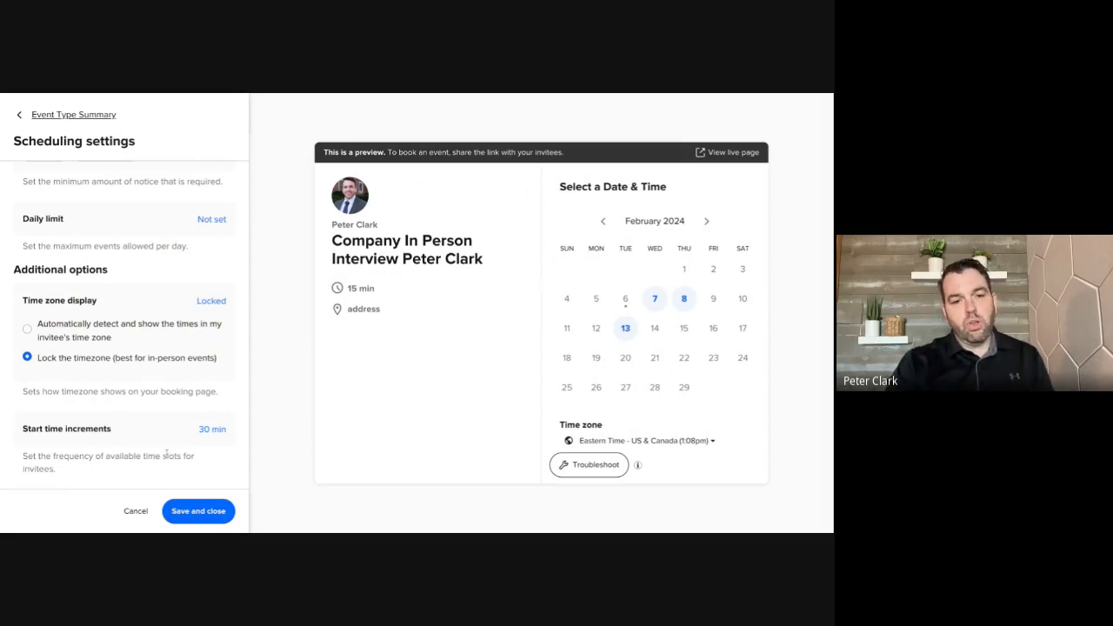
pyautogui.click(194, 515)
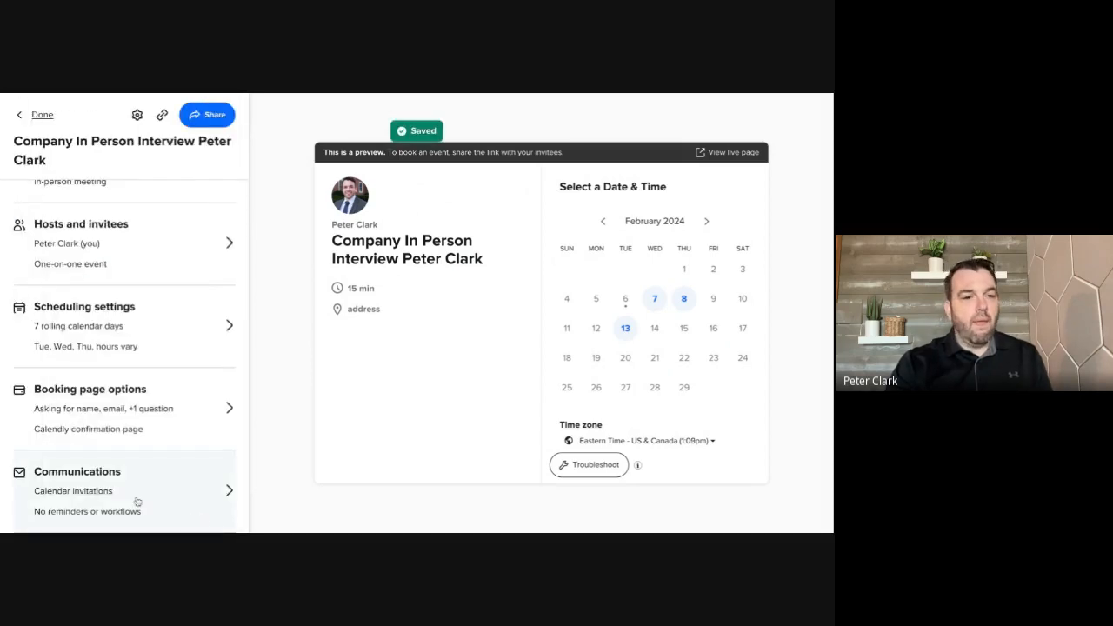
# Add a required one-line "Phone Number" question to the booking form's invitee questions and save the booking page options
pyautogui.click(140, 408)
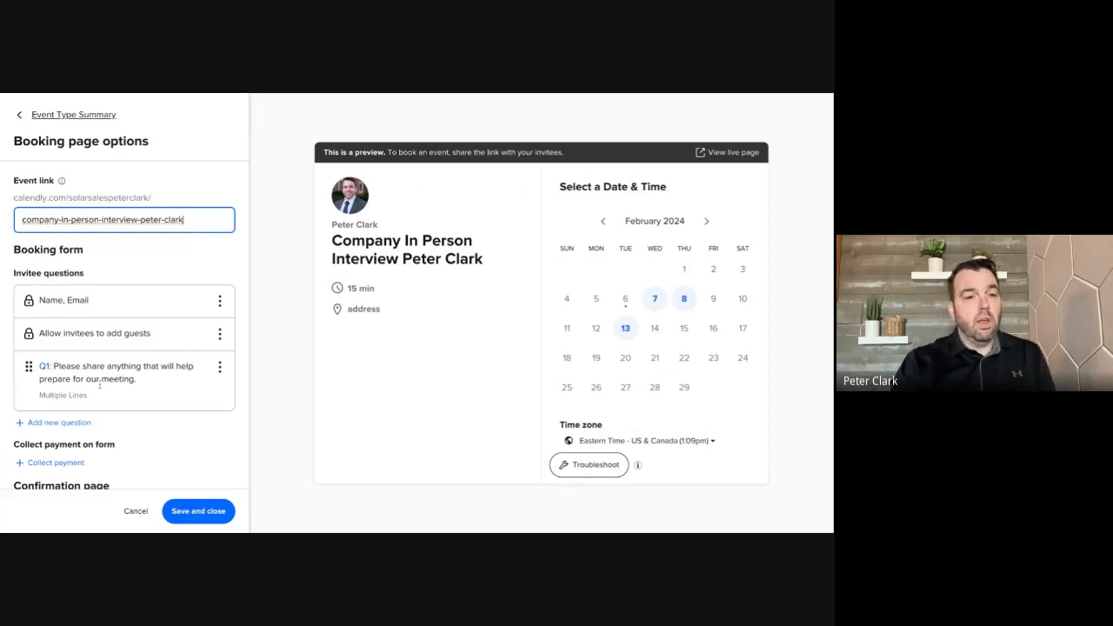
pyautogui.scroll(-1, 100, 383)
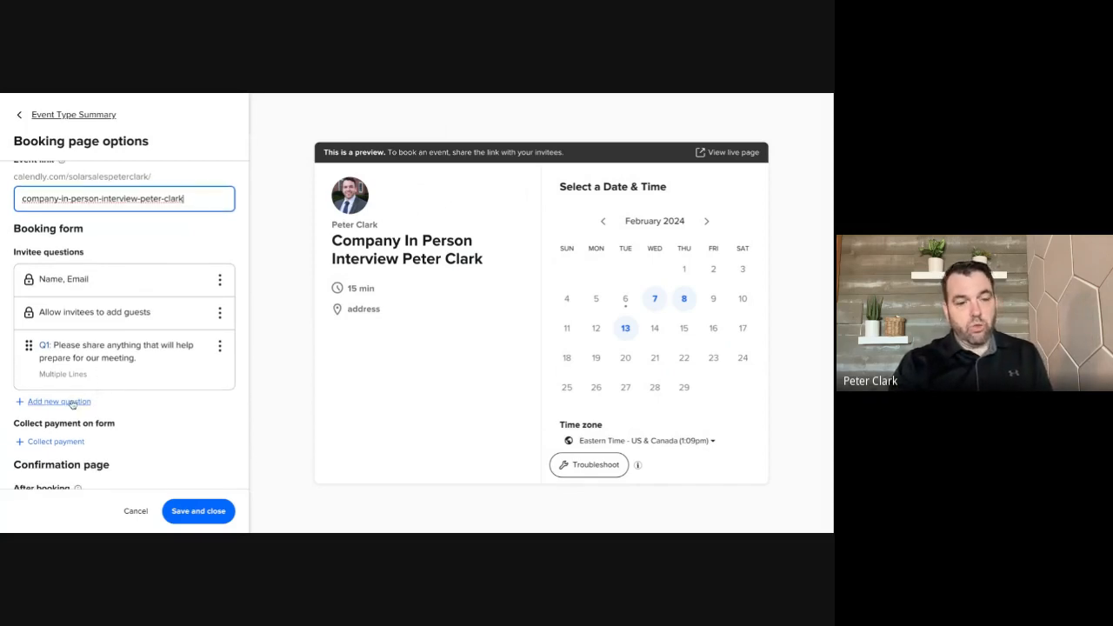
pyautogui.click(73, 403)
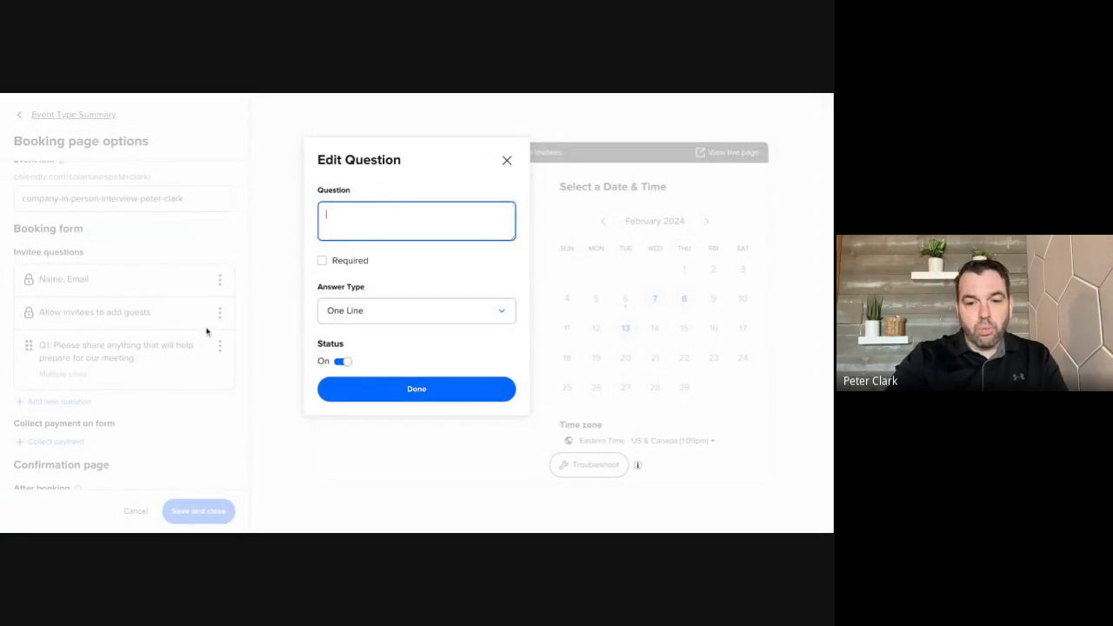
pyautogui.write('Phone ')
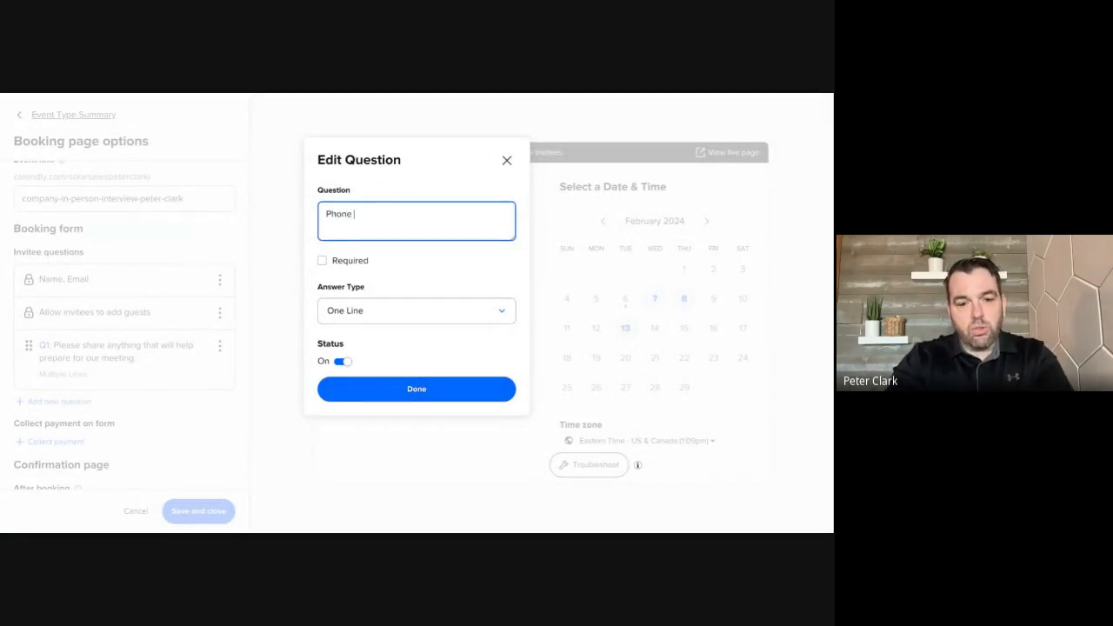
pyautogui.write('Number')
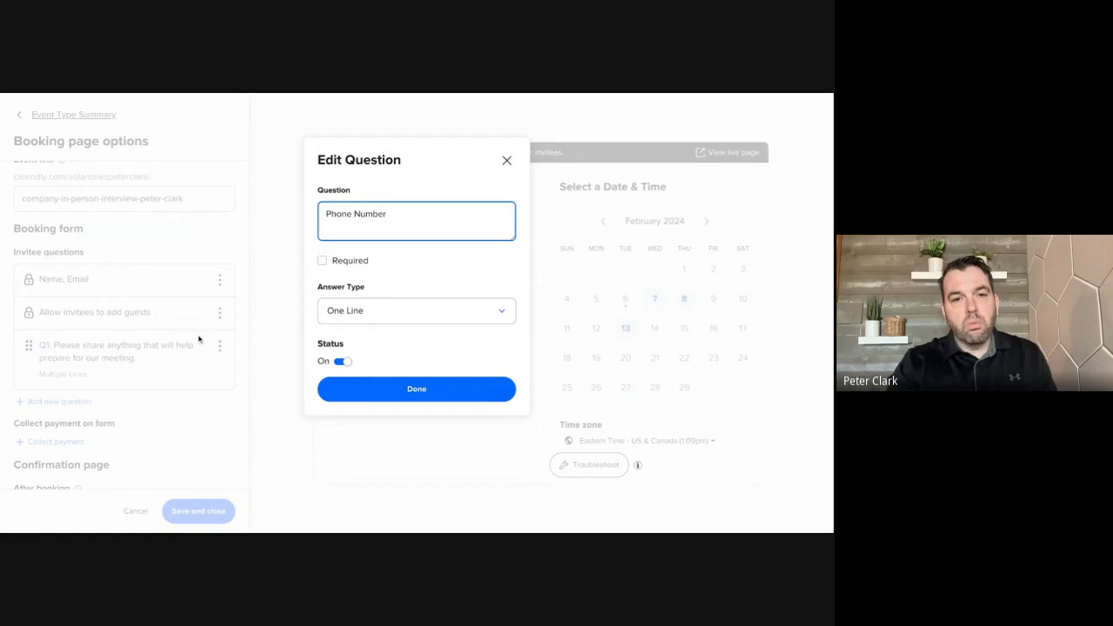
pyautogui.click(322, 260)
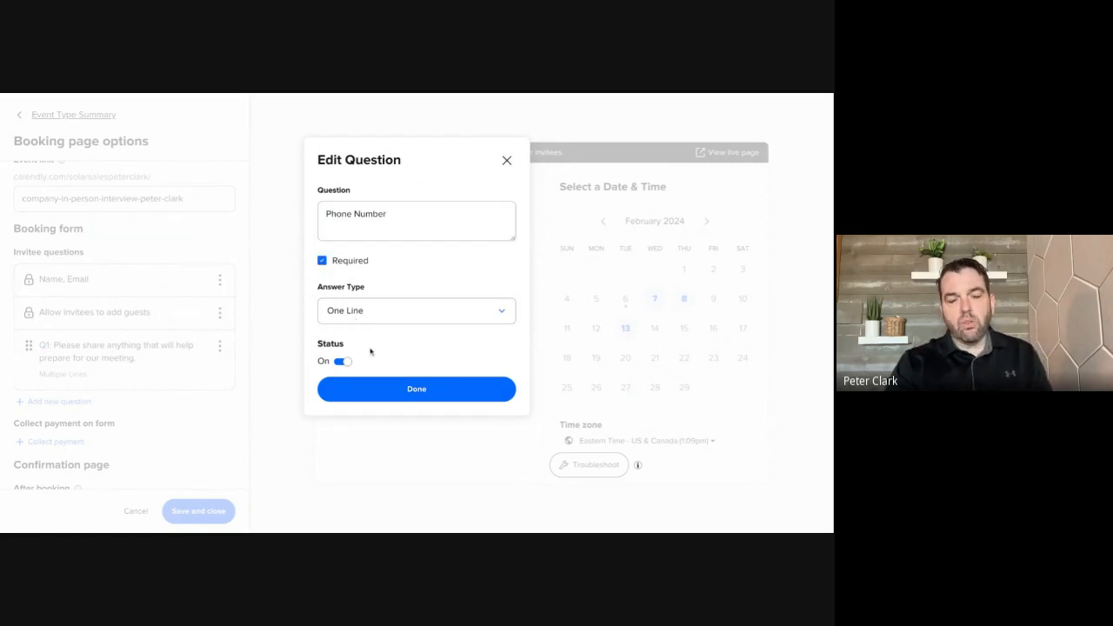
pyautogui.click(381, 393)
pyautogui.scroll(-4, 149, 451)
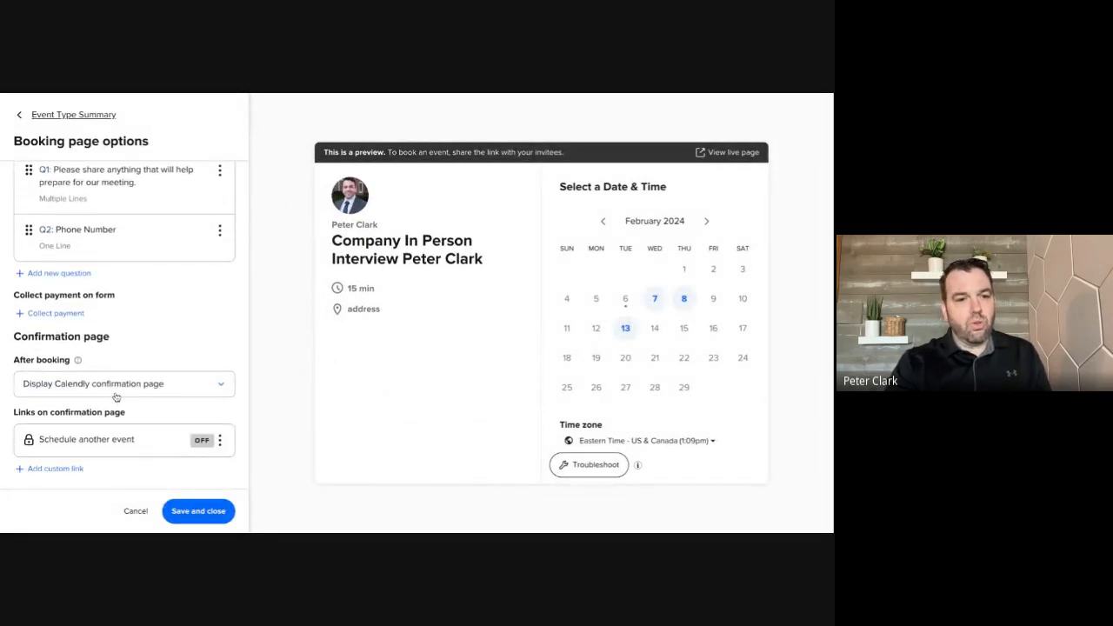
pyautogui.click(200, 513)
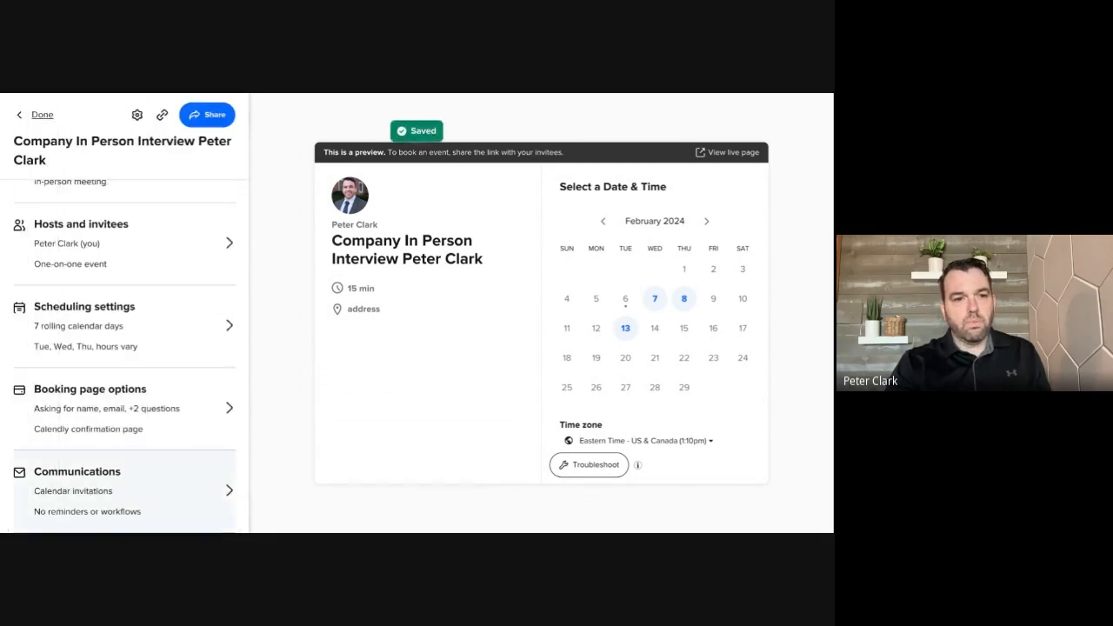
# Turn on email reminders in the event type's communications
pyautogui.click(148, 488)
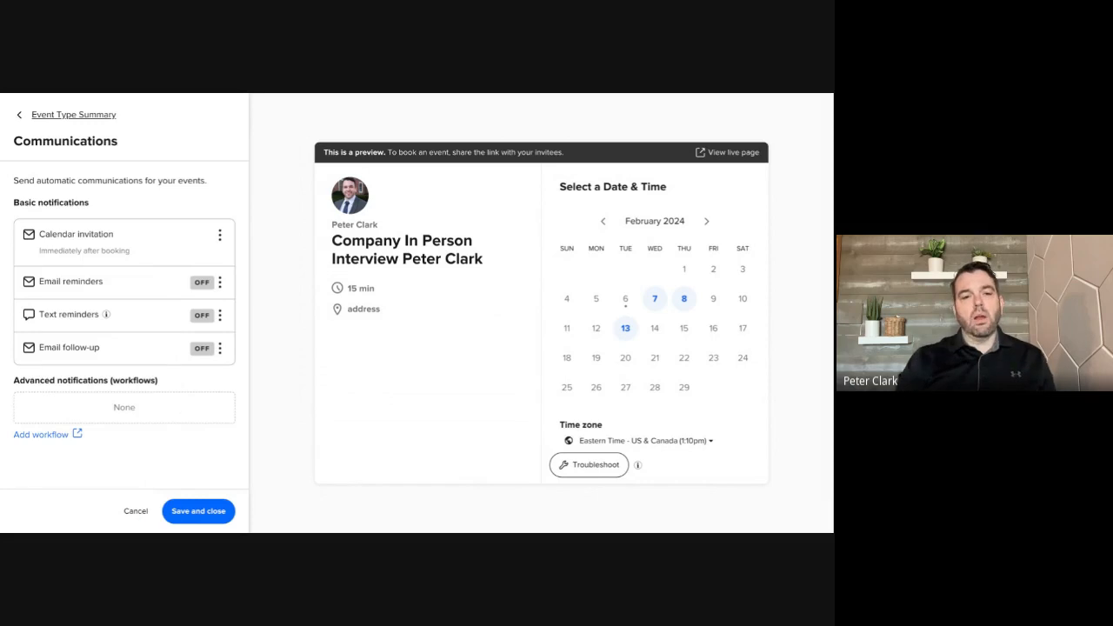
pyautogui.click(221, 283)
pyautogui.click(225, 335)
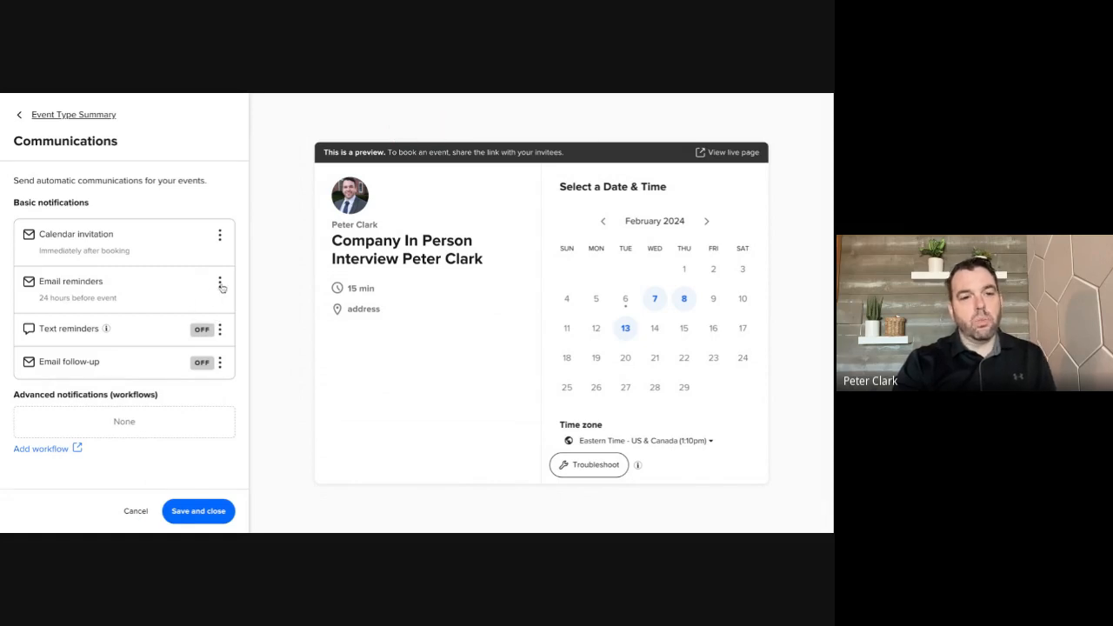
# Edit the email reminder's body, adding the text "next" after the Location variable
pyautogui.click(221, 283)
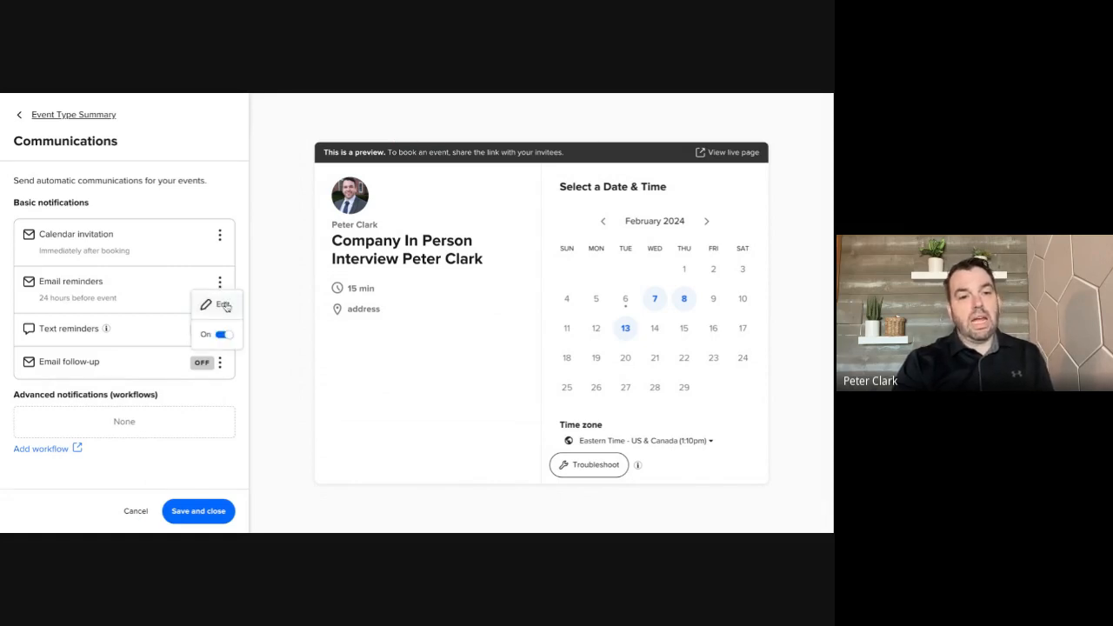
pyautogui.click(224, 305)
pyautogui.scroll(-3, 139, 368)
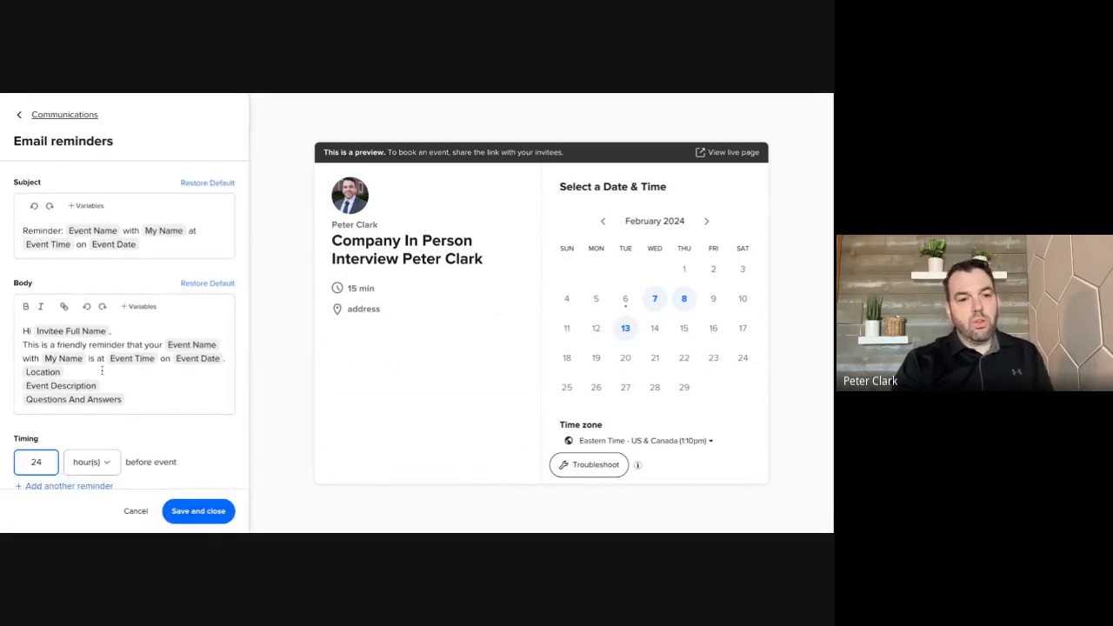
pyautogui.click(102, 370)
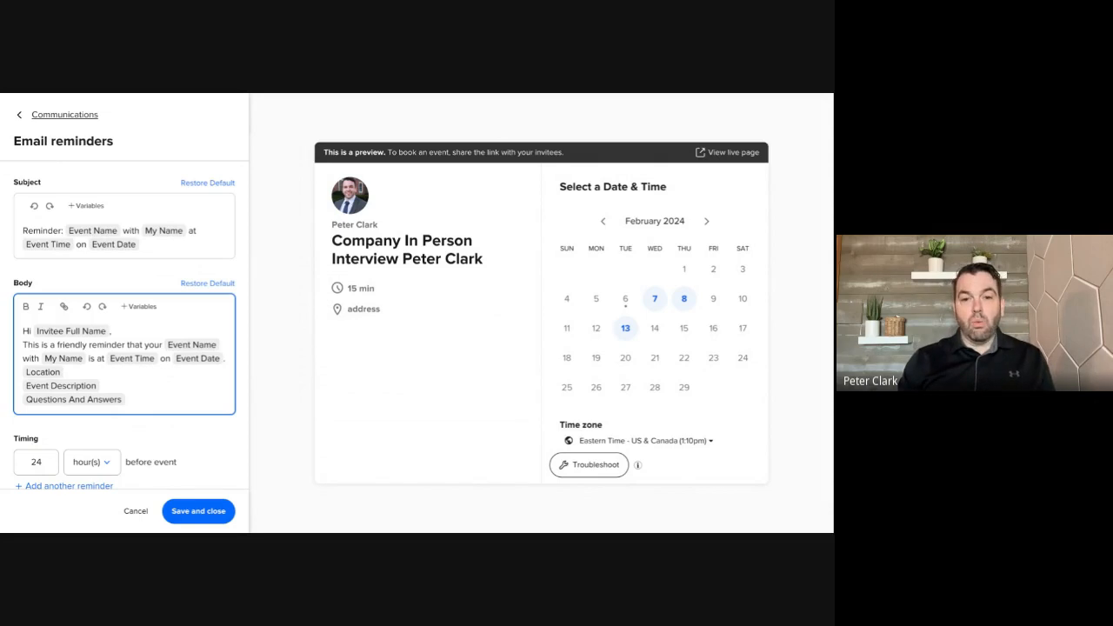
pyautogui.write('next')
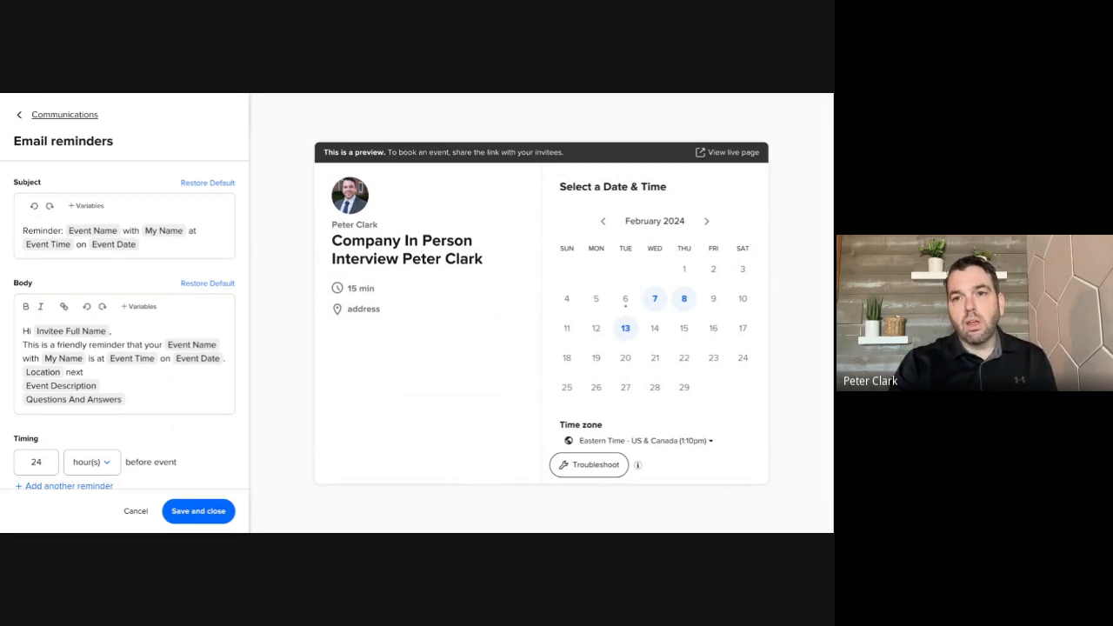
pyautogui.click(85, 372)
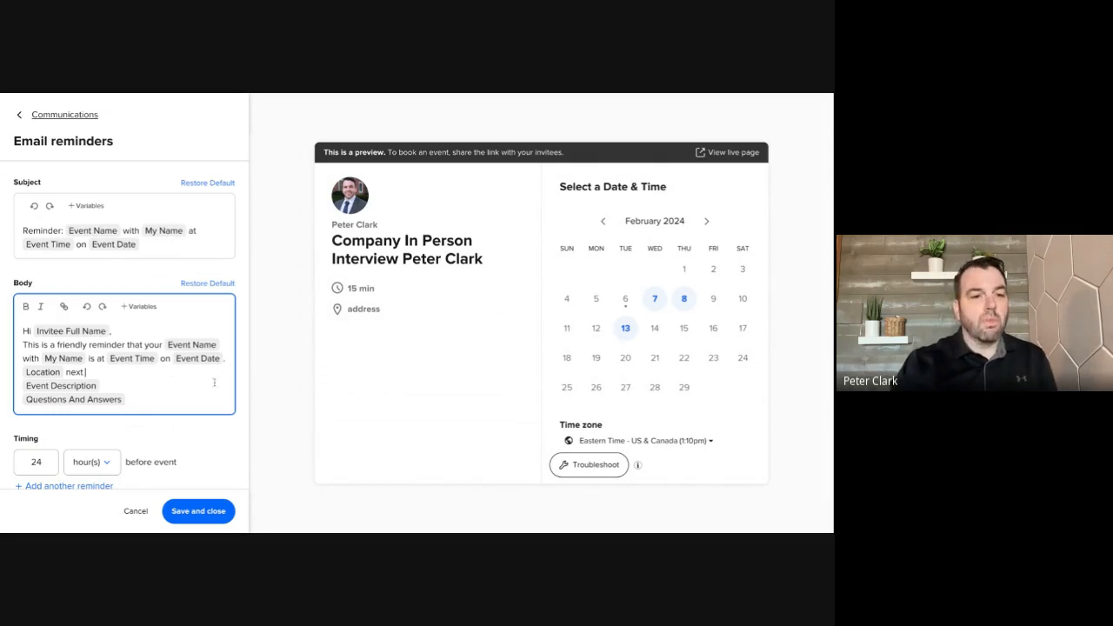
# Add a second email reminder timed 2 hours before the event and save the email reminders
pyautogui.scroll(-2, 85, 258)
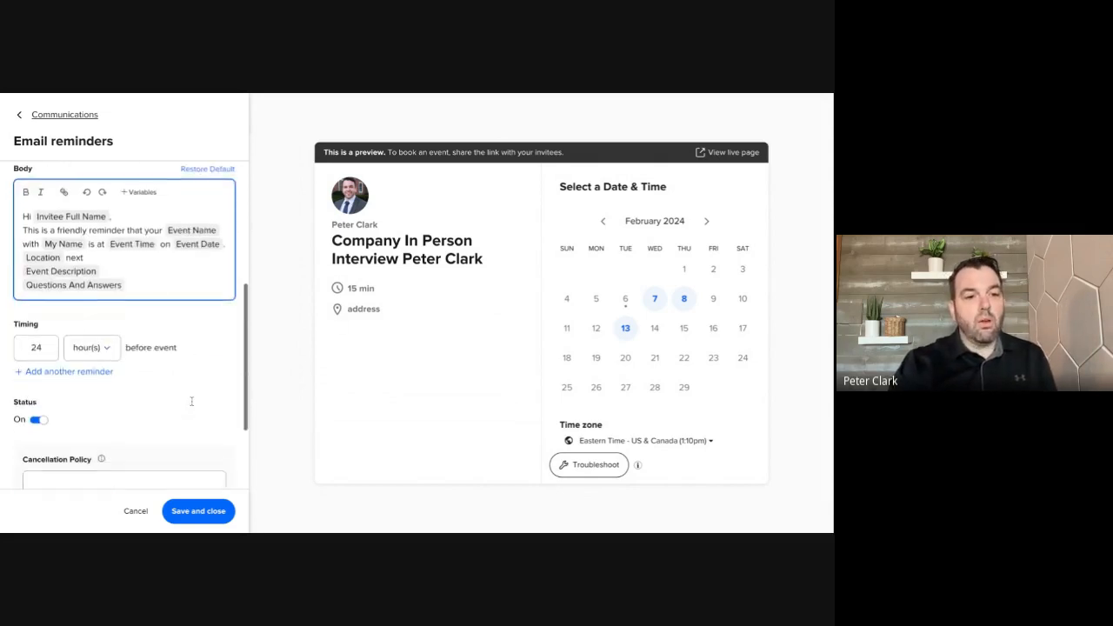
pyautogui.click(51, 373)
pyautogui.click(46, 377)
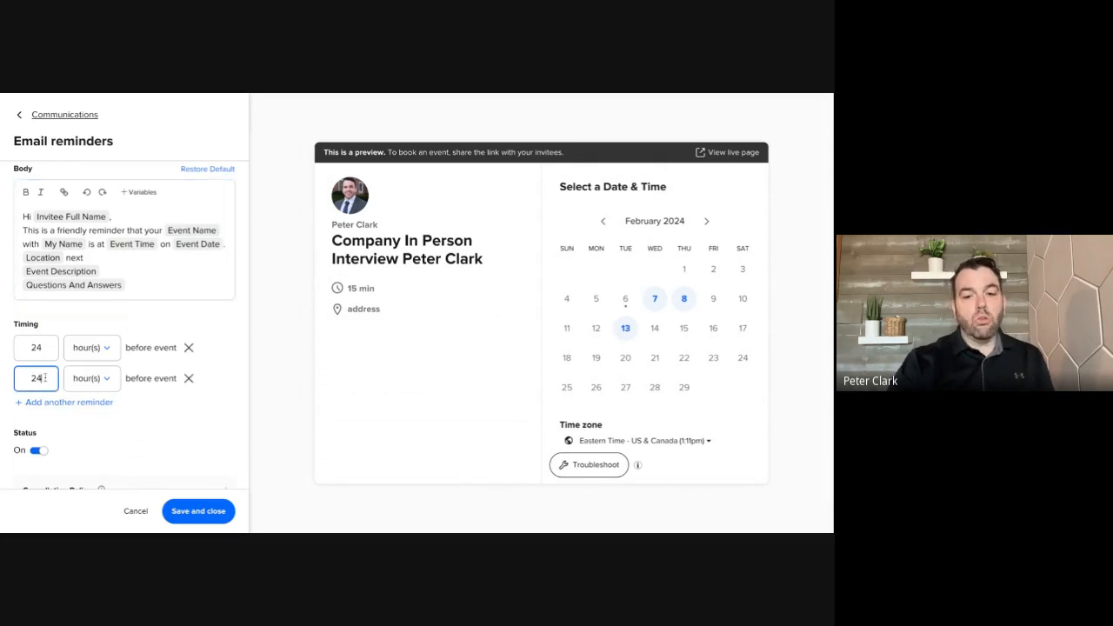
pyautogui.press('BackSpace')
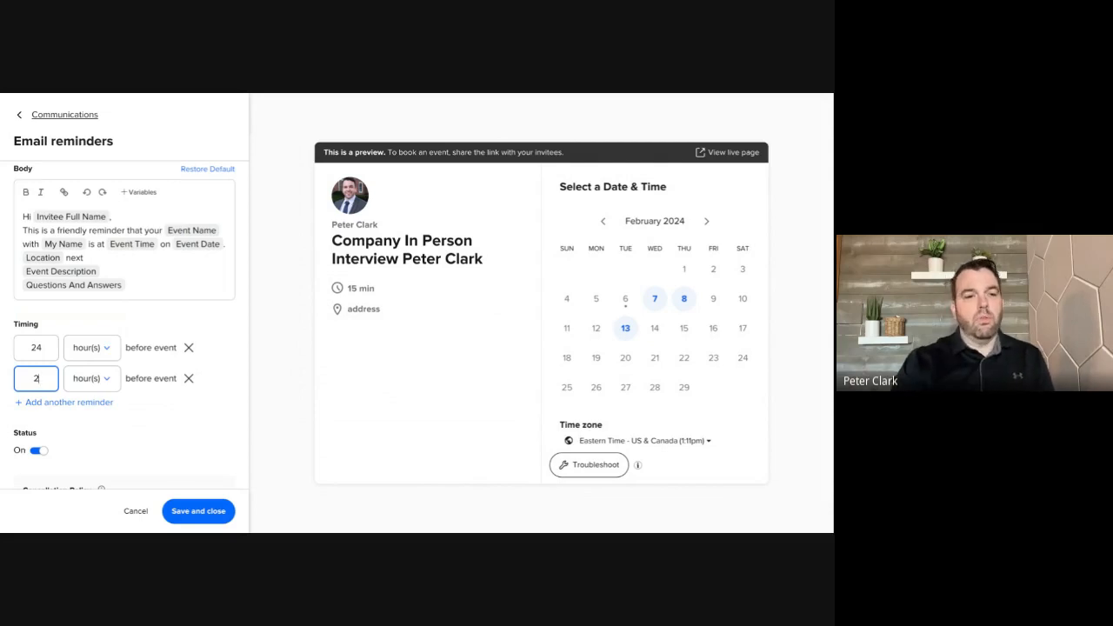
pyautogui.scroll(-3, 71, 389)
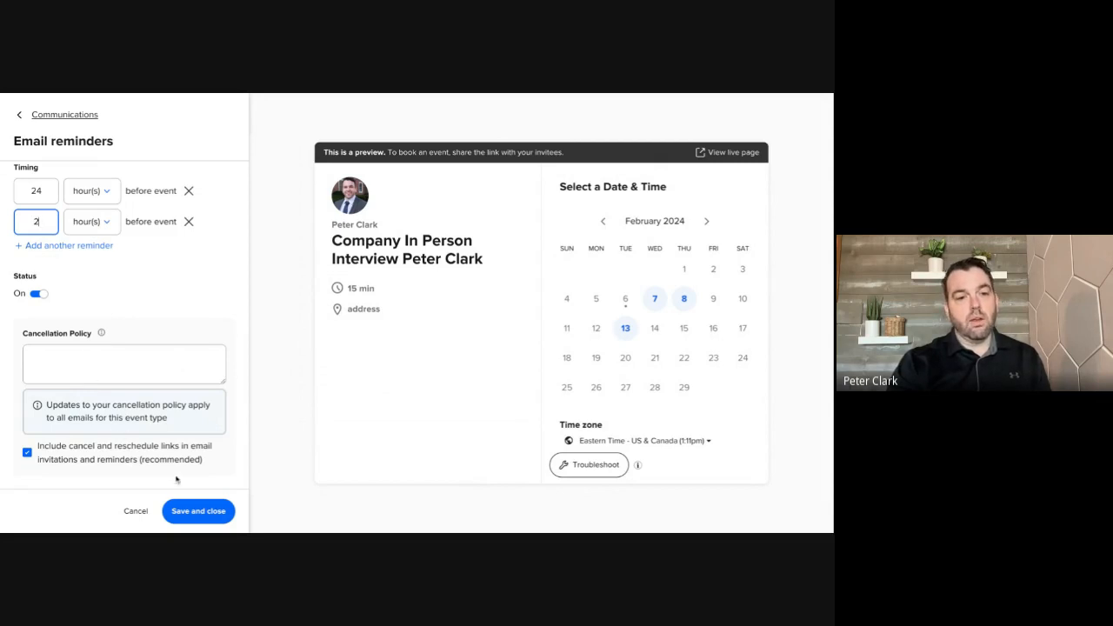
pyautogui.click(181, 512)
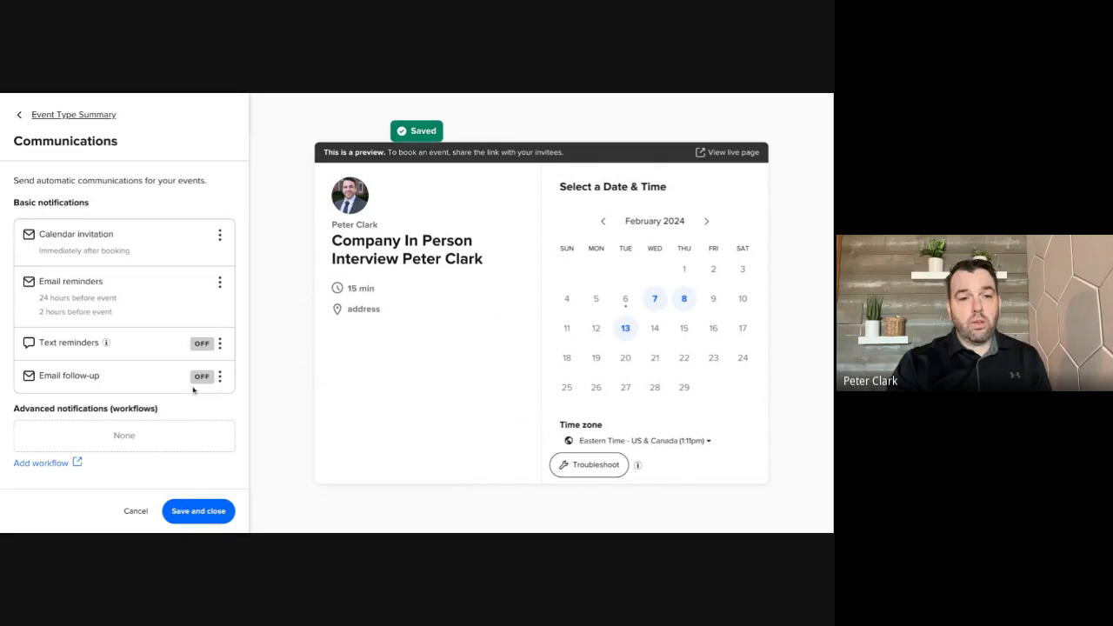
# Turn on text reminders for the event type and open them for editing
pyautogui.click(220, 345)
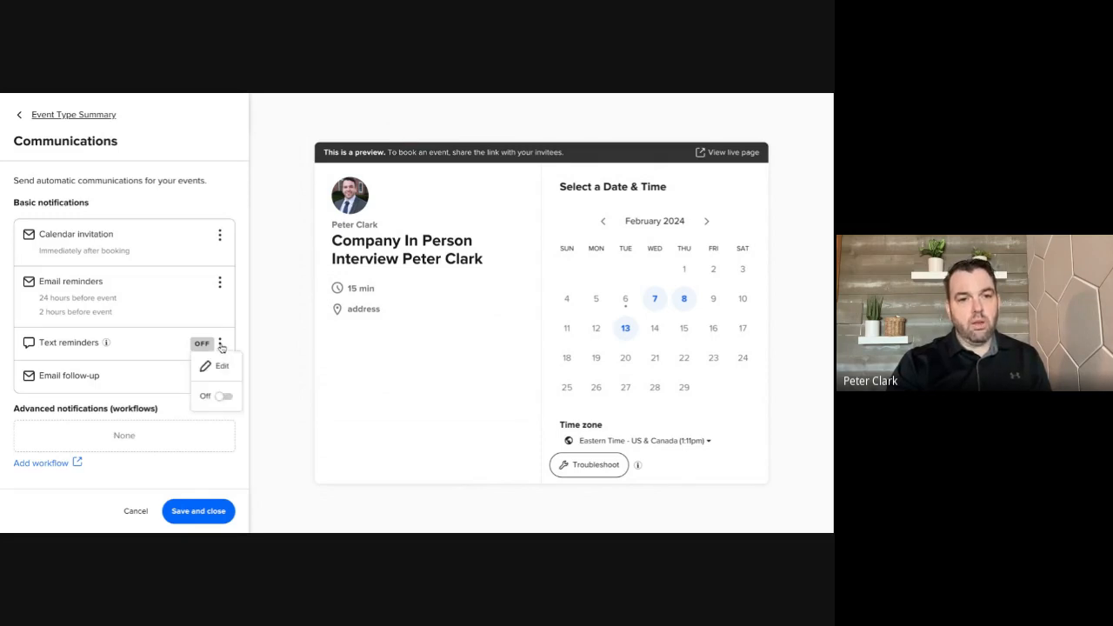
pyautogui.click(226, 396)
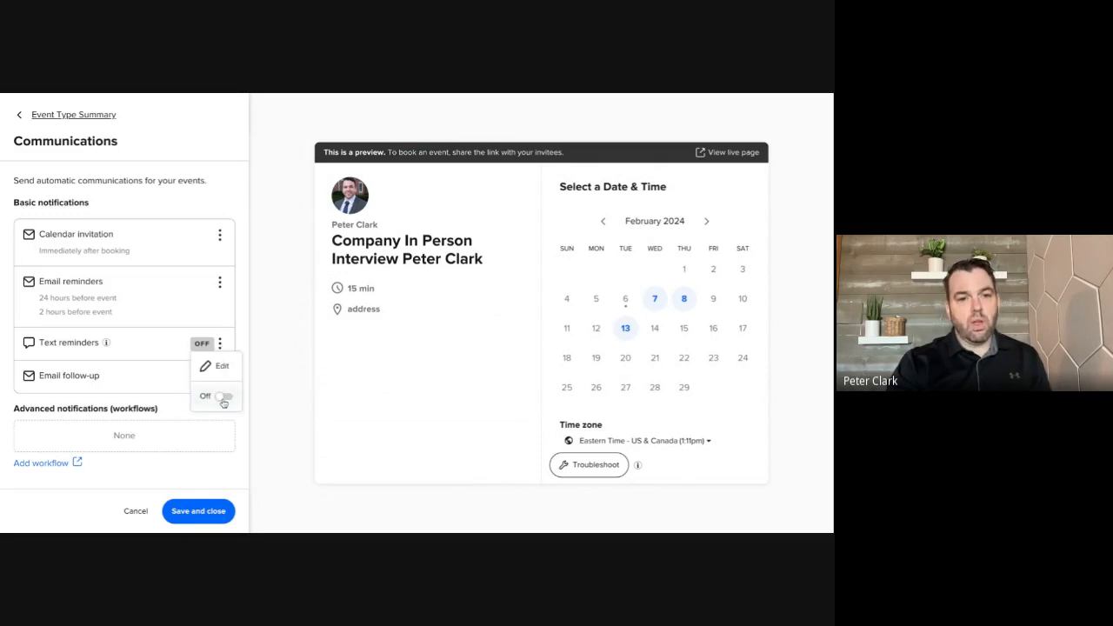
pyautogui.click(220, 346)
pyautogui.click(214, 367)
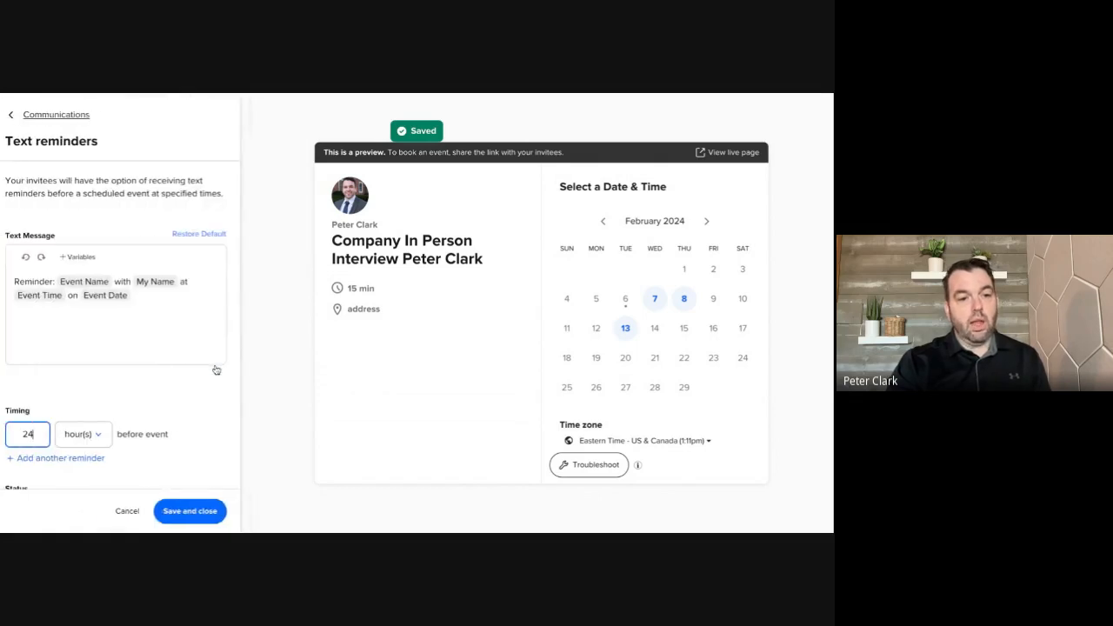
# Set the text reminder's timing to 2 hours before the event and save the text reminders
pyautogui.press('BackSpace')
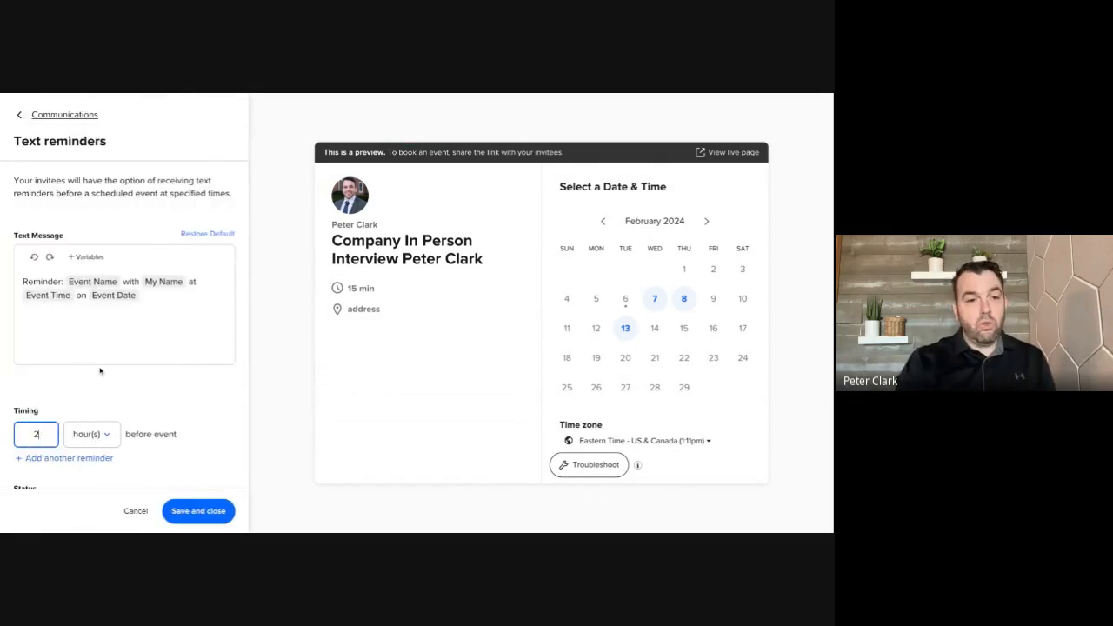
pyautogui.scroll(-1, 116, 392)
pyautogui.click(207, 514)
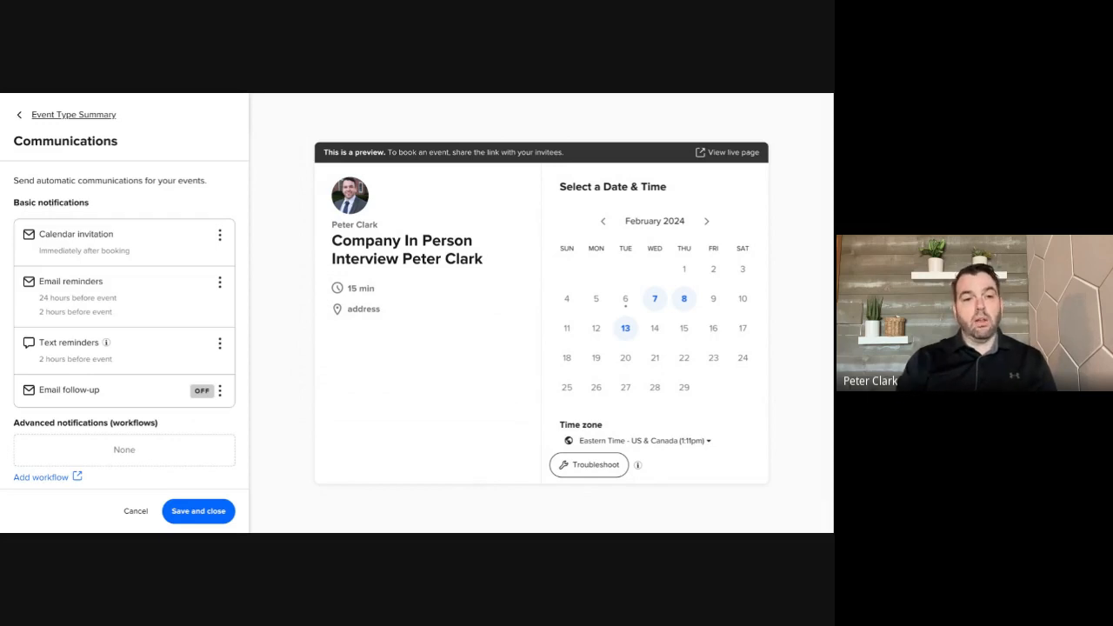
# Turn on the email follow-up for the event type and open it for editing
pyautogui.click(220, 391)
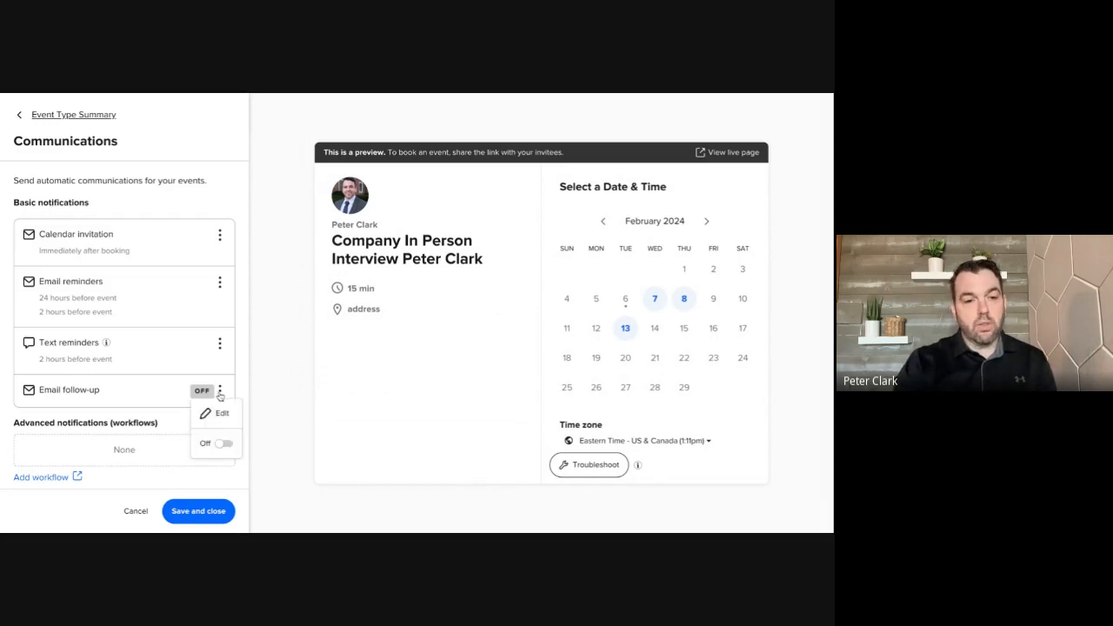
pyautogui.click(222, 446)
pyautogui.click(220, 392)
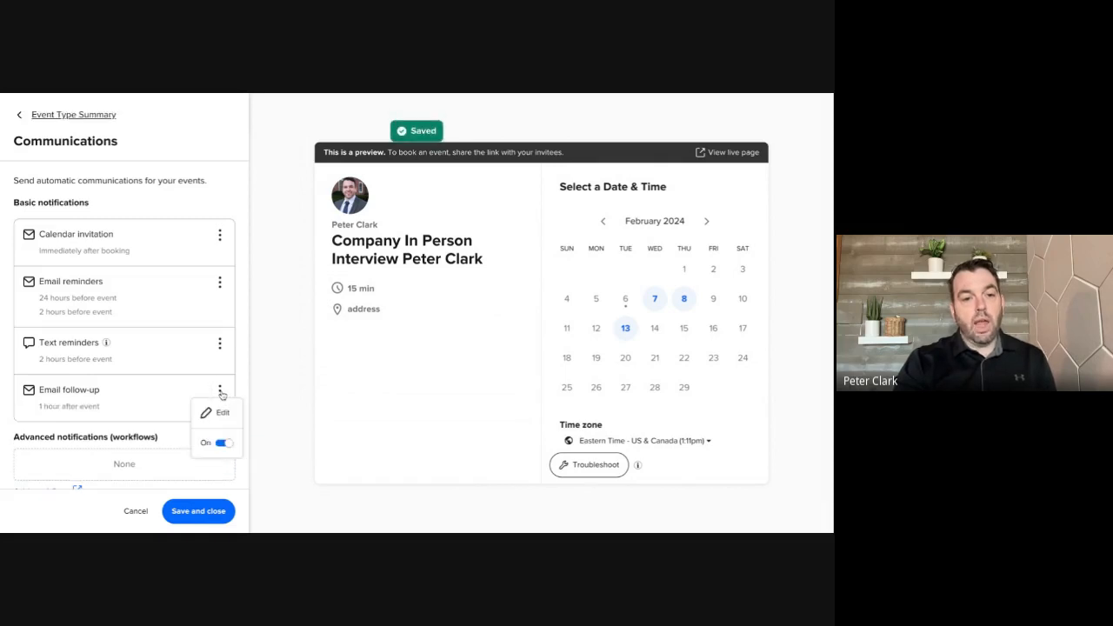
pyautogui.click(219, 413)
# Set the email follow-up's timing to 2 hours after the event and save the communications settings
pyautogui.scroll(-3, 116, 429)
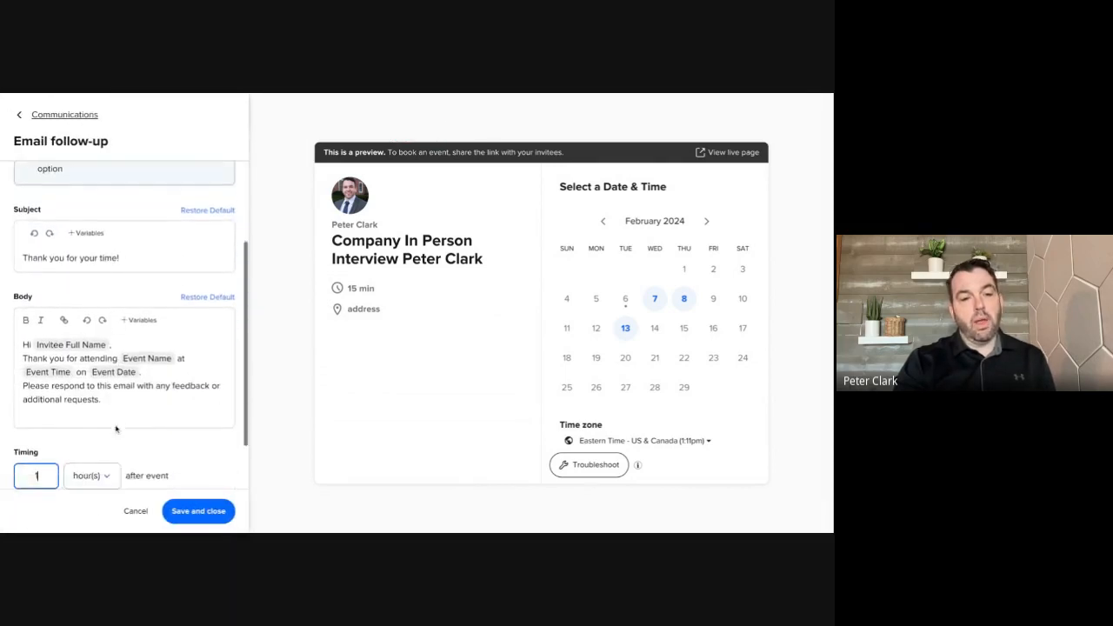
pyautogui.scroll(-1, 115, 429)
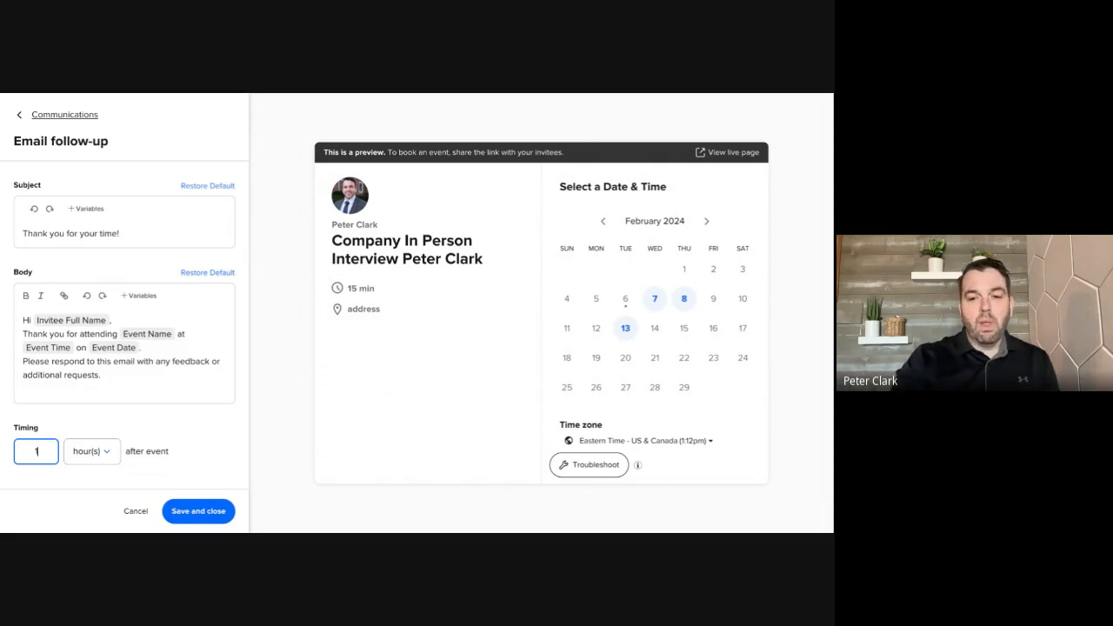
pyautogui.press('BackSpace')
pyautogui.write('2')
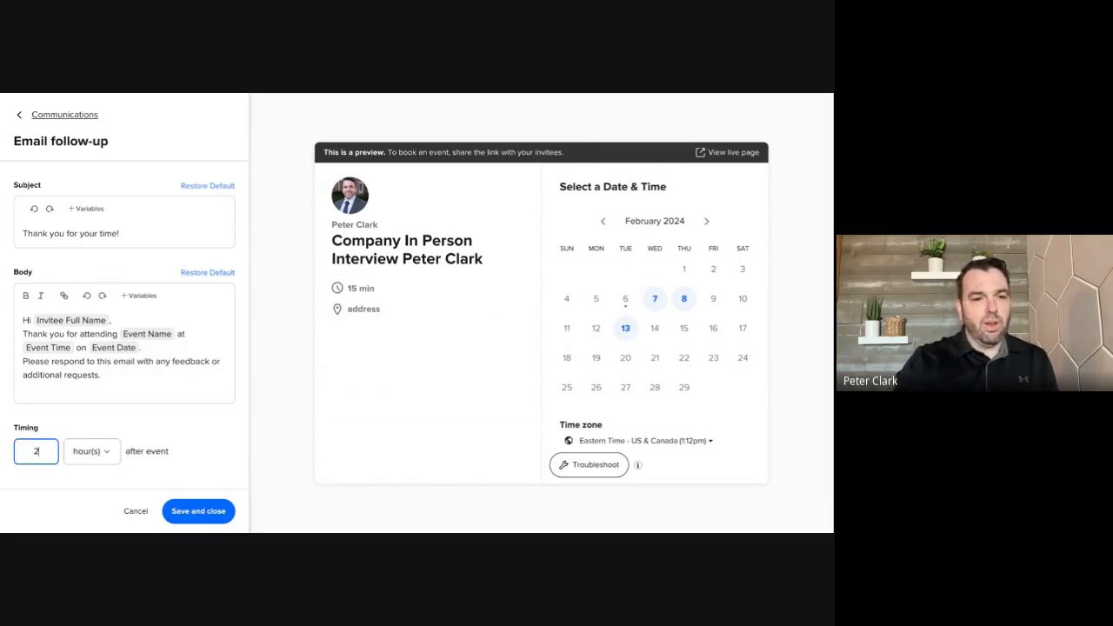
pyautogui.click(184, 511)
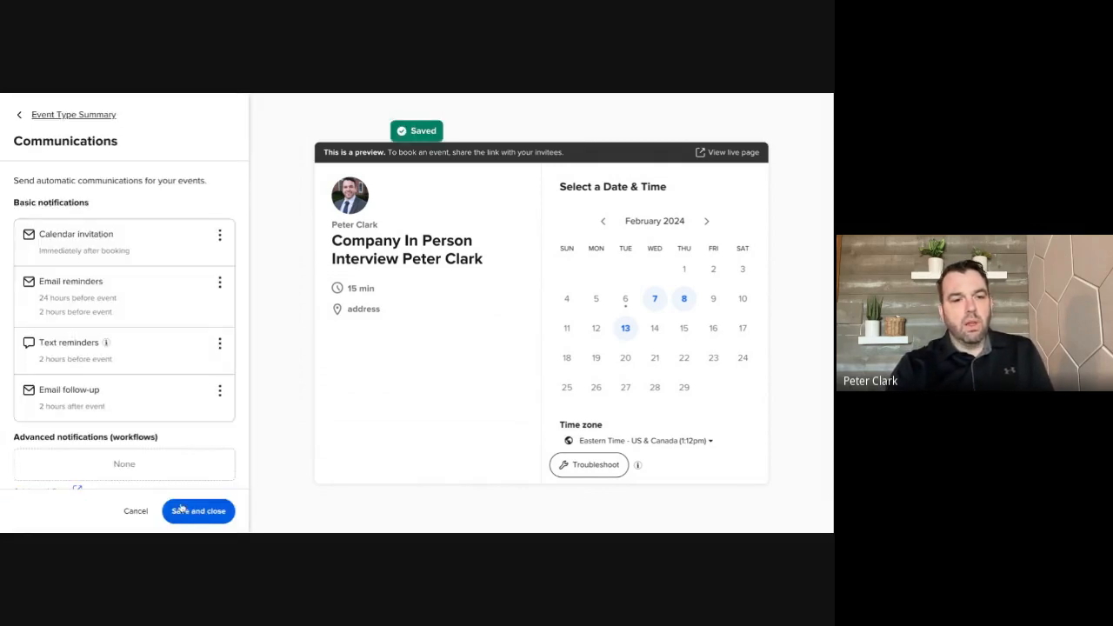
pyautogui.scroll(-1, 187, 514)
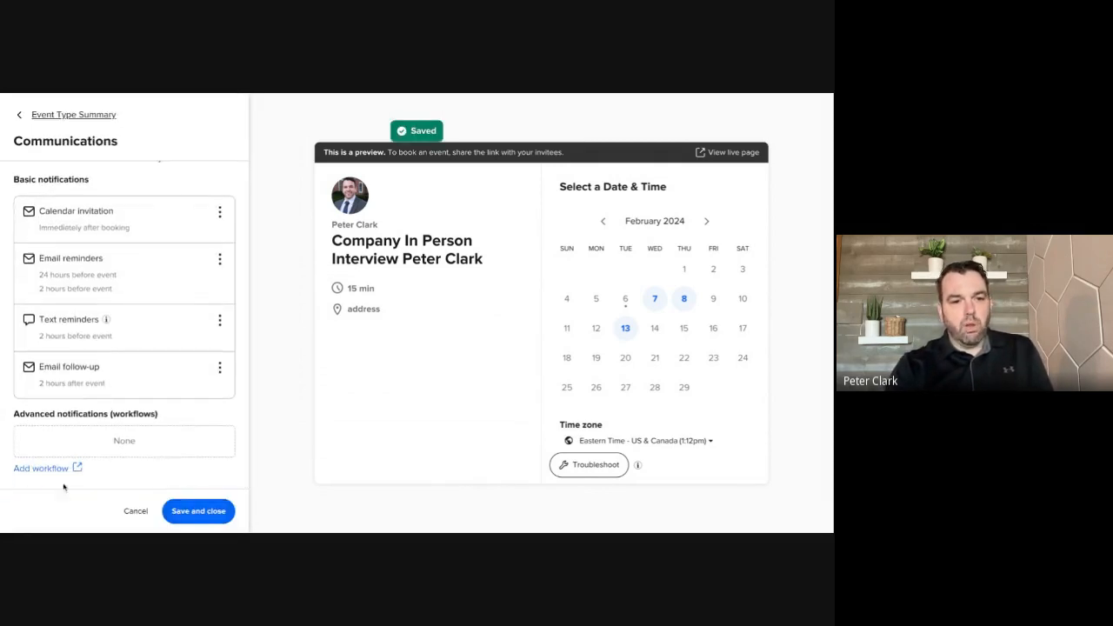
pyautogui.click(200, 512)
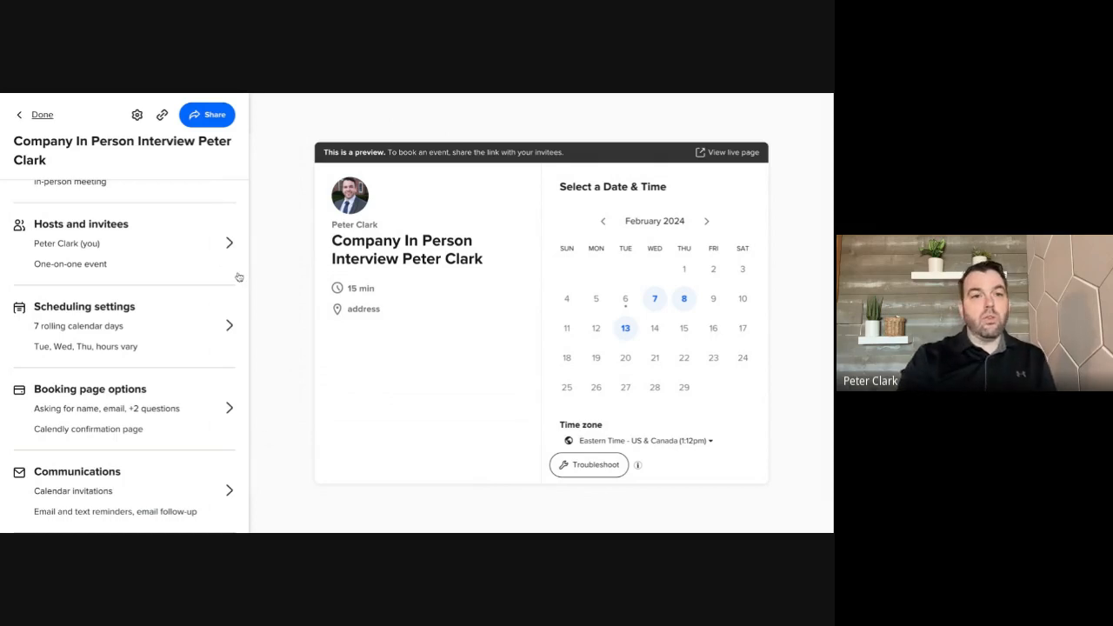
# Copy the interview event type's scheduling link from its sharing options and close them
pyautogui.click(212, 116)
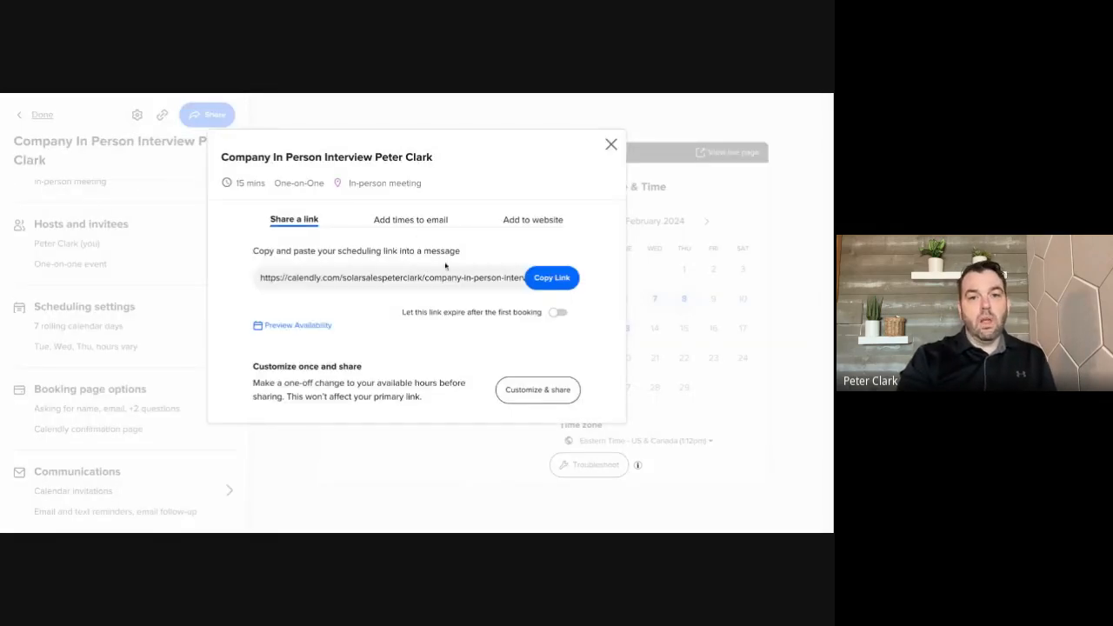
pyautogui.click(569, 278)
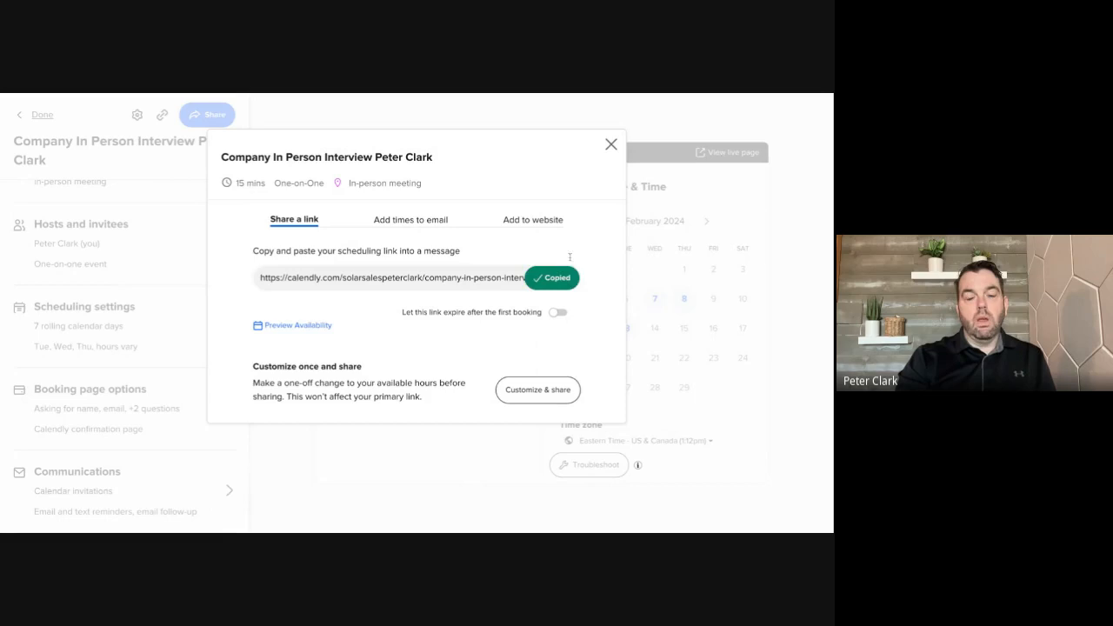
pyautogui.click(611, 144)
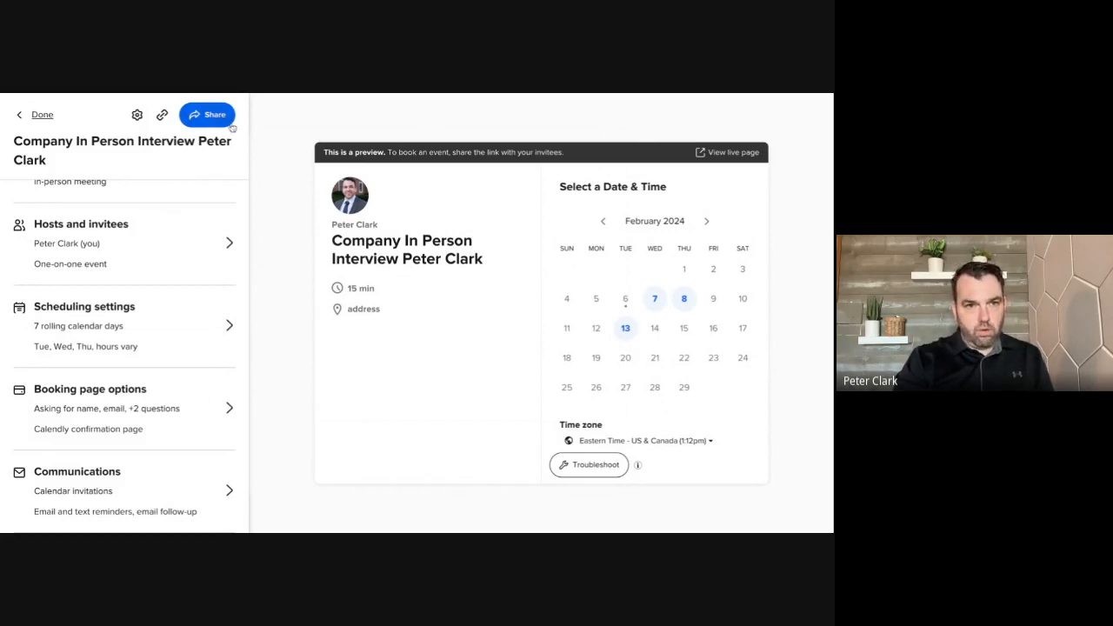
# Finish editing the event type and copy its scheduling link through the sharing options on the Event types page
pyautogui.click(41, 115)
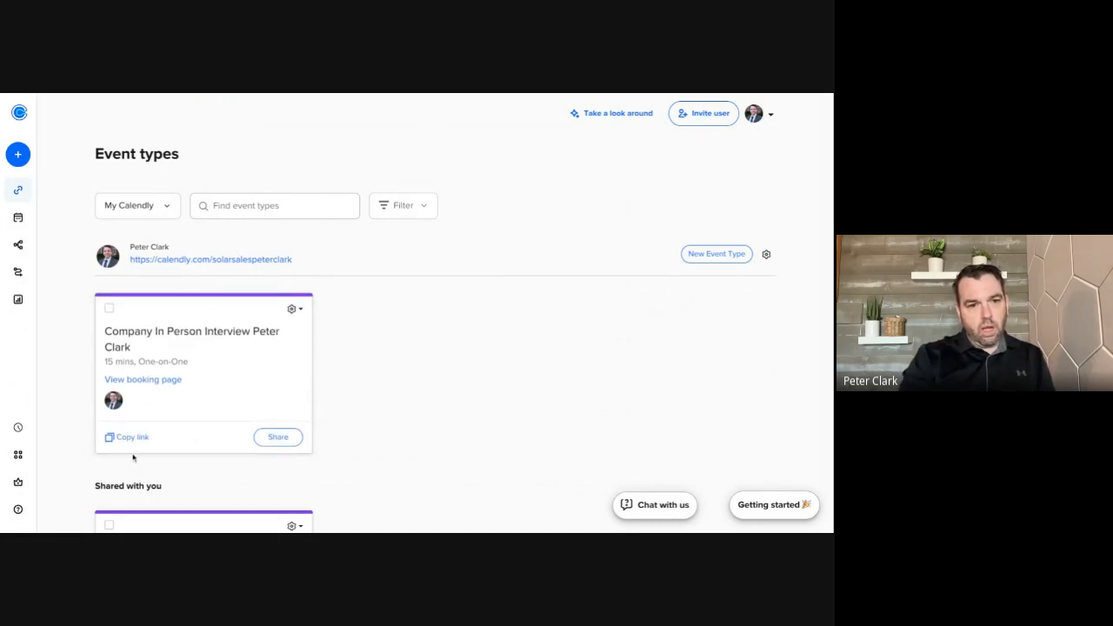
pyautogui.click(281, 437)
pyautogui.click(553, 278)
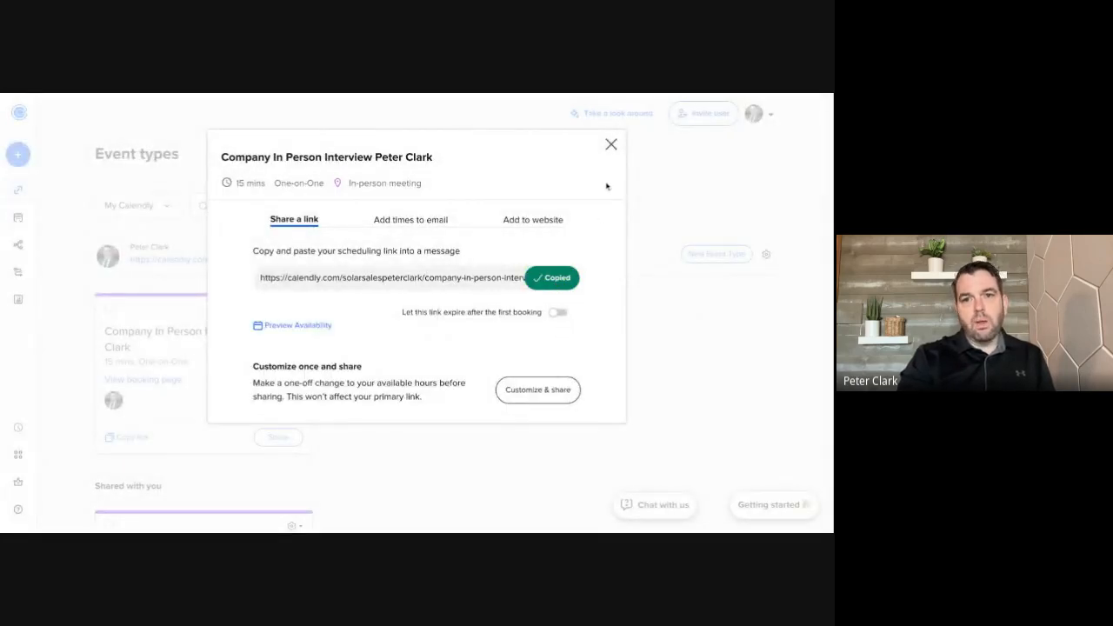
pyautogui.click(612, 144)
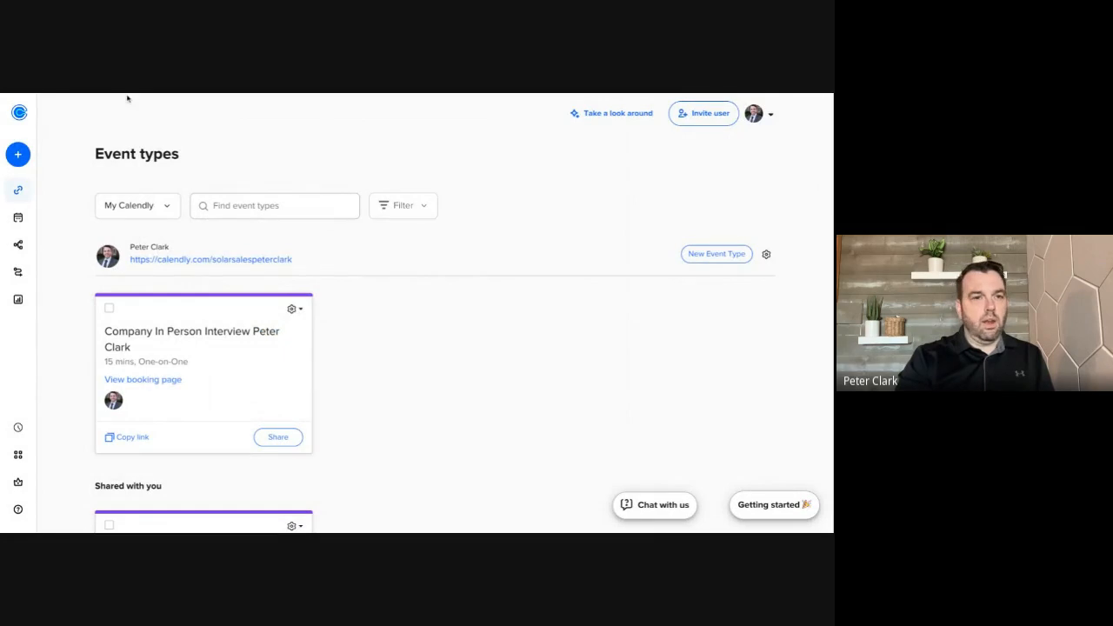